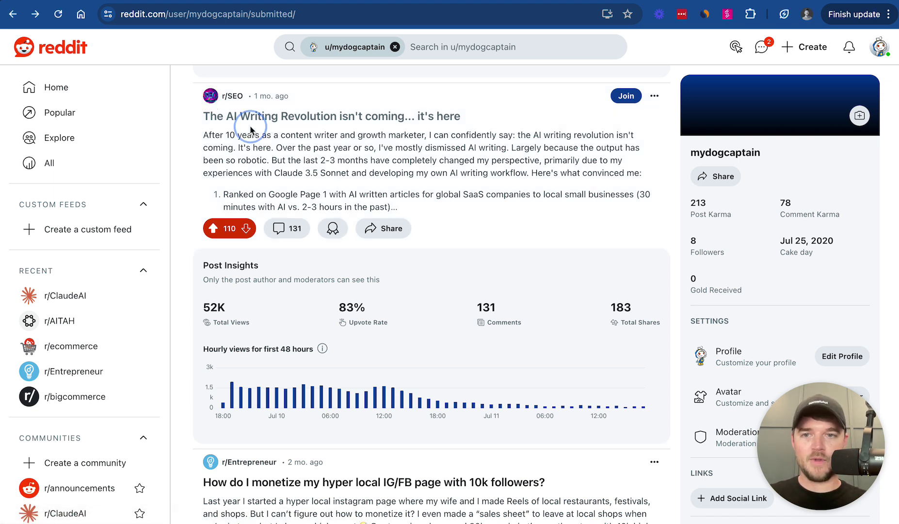
Examine the r/SEO post "The AI Writing Revolution isn't coming... it's here" and its Post Insights in the submitted posts list.
left_click_drag(202, 120, 499, 125)
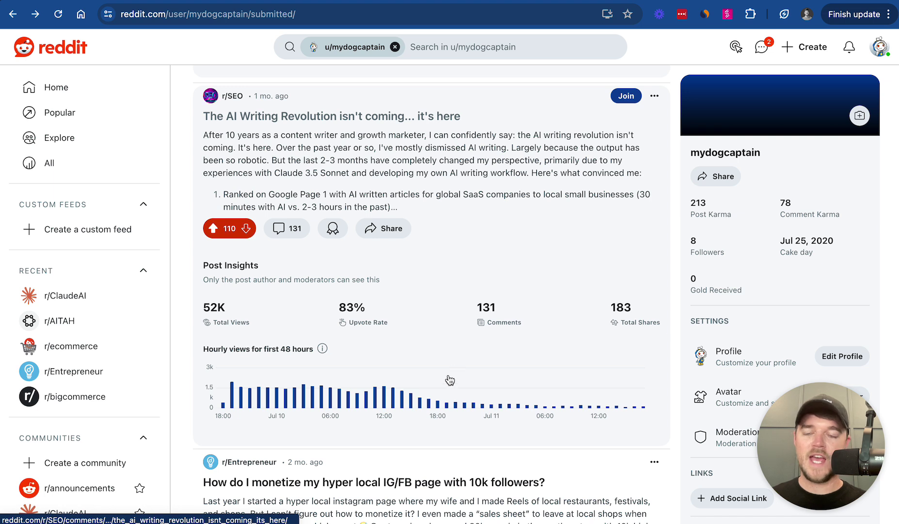
mouse_move(266, 399)
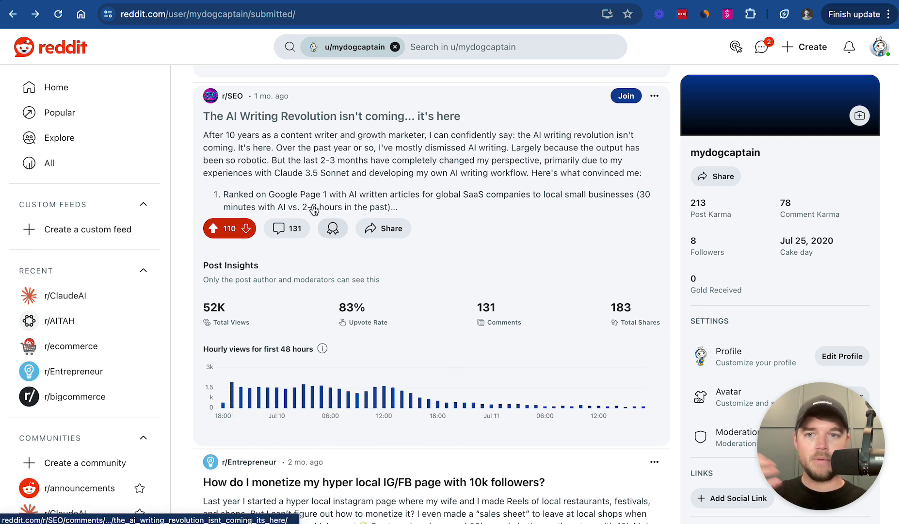
mouse_move(234, 100)
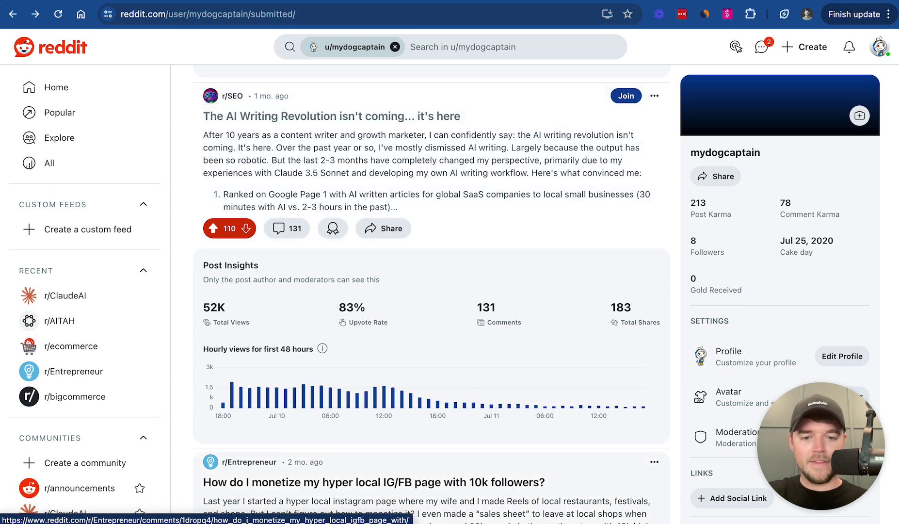
Review the annotated prompt screenshot "CleanShot 2024-08-16 at 10.39.24@2x" in the image viewer, and minimize it.
left_click(503, 510)
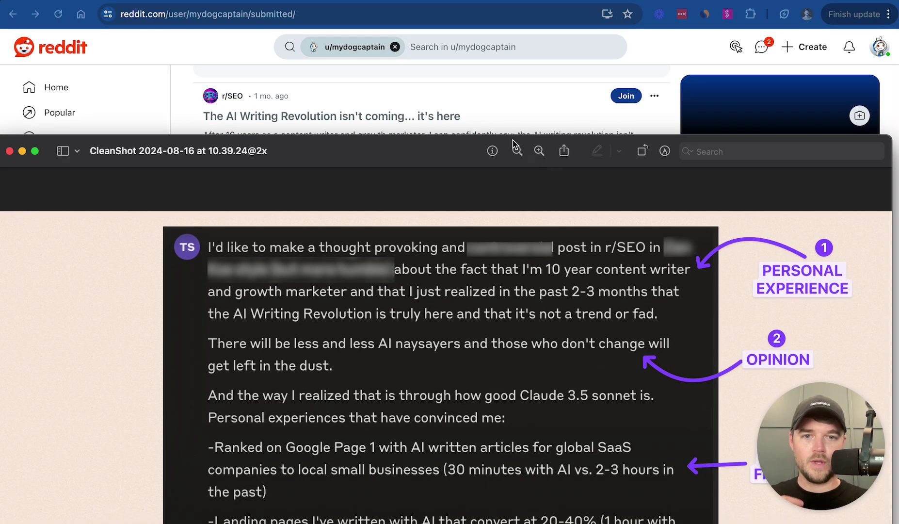
left_click_drag(439, 155, 447, 20)
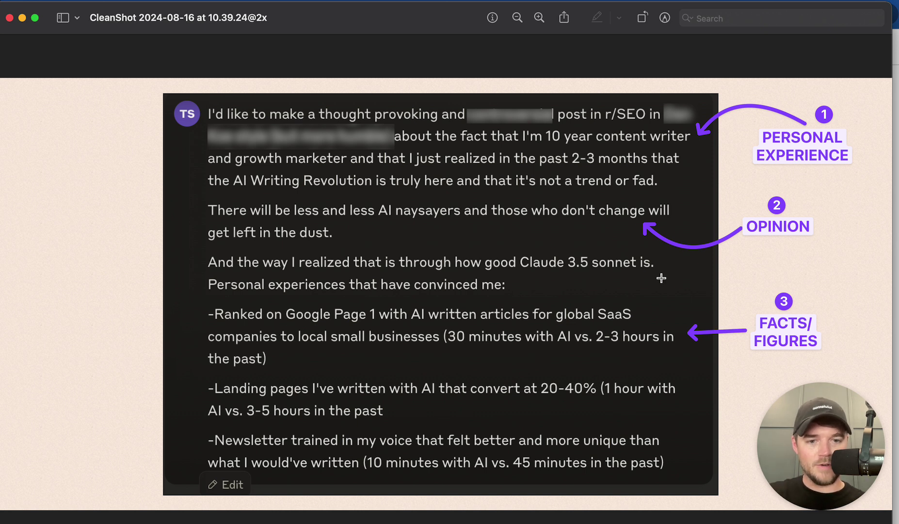
left_click(22, 18)
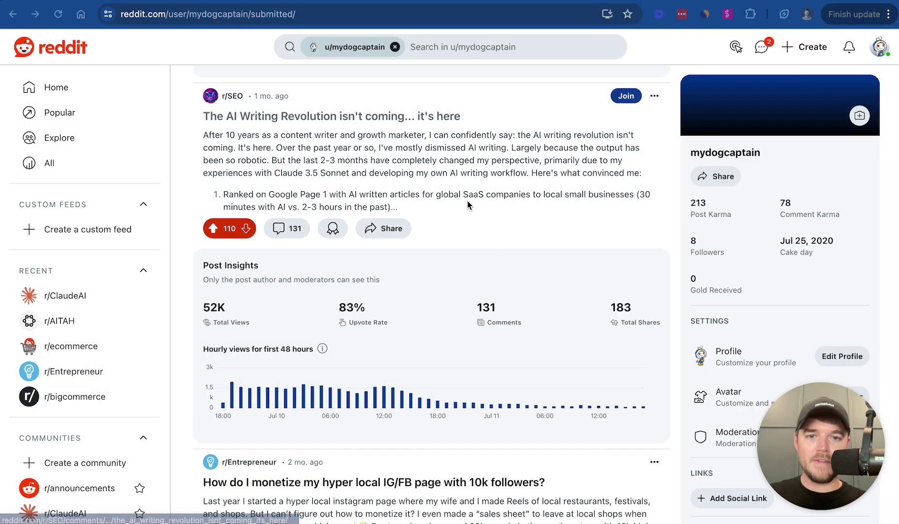
Open the AI Writing Revolution post, read its "Here's what convinced me" list, and return to the submitted posts.
left_click(470, 194)
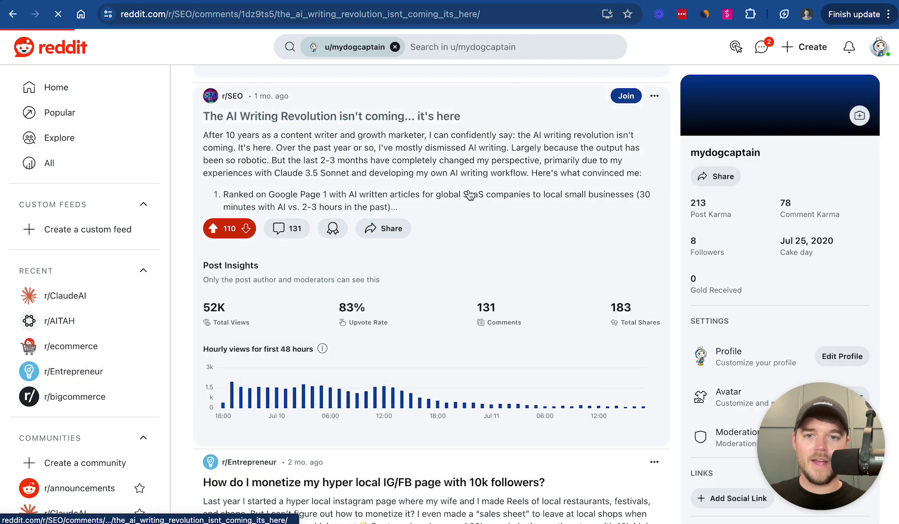
left_click_drag(191, 163, 376, 294)
left_click_drag(457, 314, 418, 305)
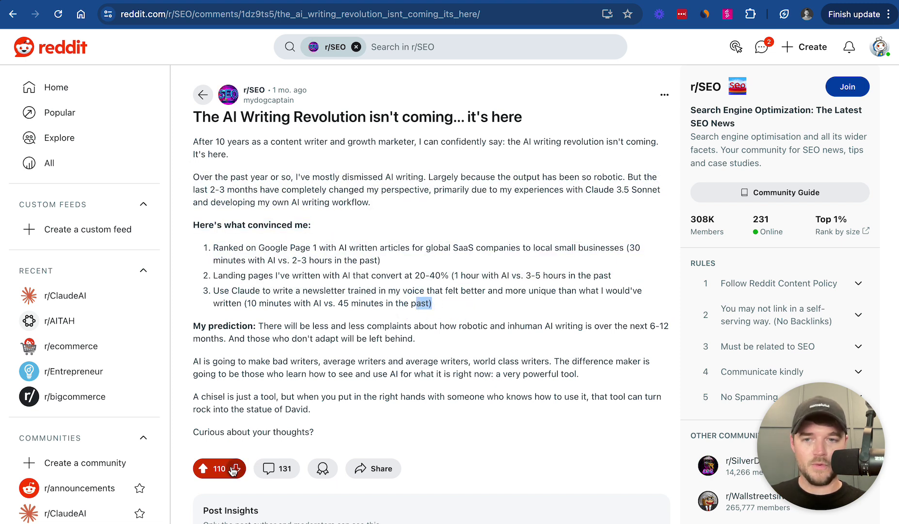
left_click(203, 95)
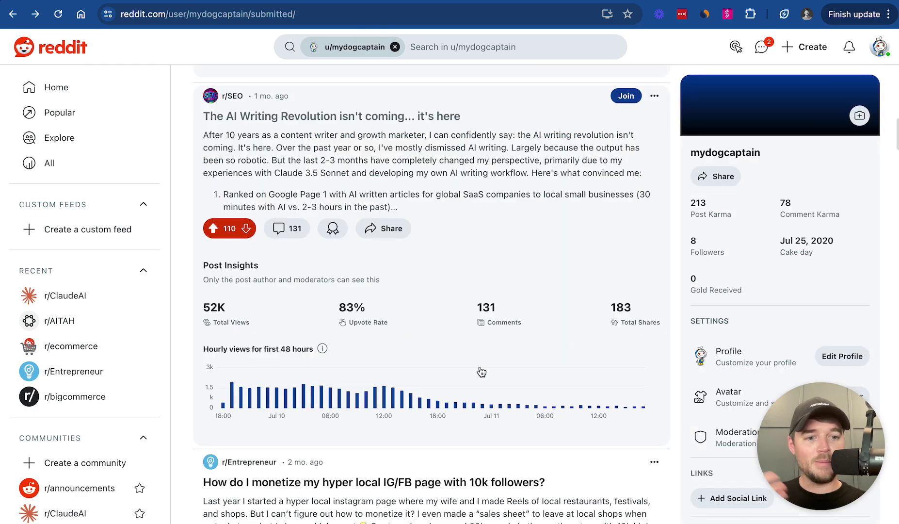
Open the r/ClaudeAI post "How I stumbled upon "Prompt thinking" with Claude" from the submitted posts and read its title.
scroll(564, 304, "up", 7)
scroll(565, 309, "up", 10)
left_click(418, 305)
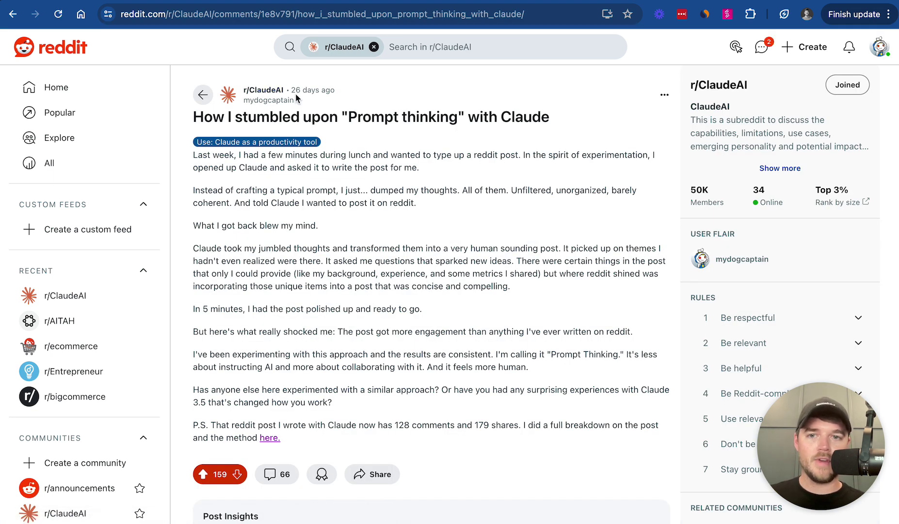
left_click_drag(206, 119, 548, 113)
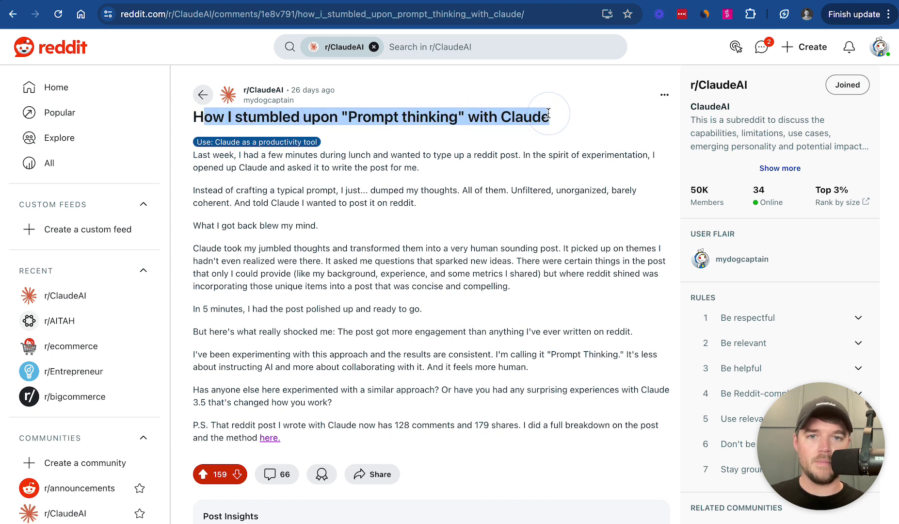
left_click(486, 182)
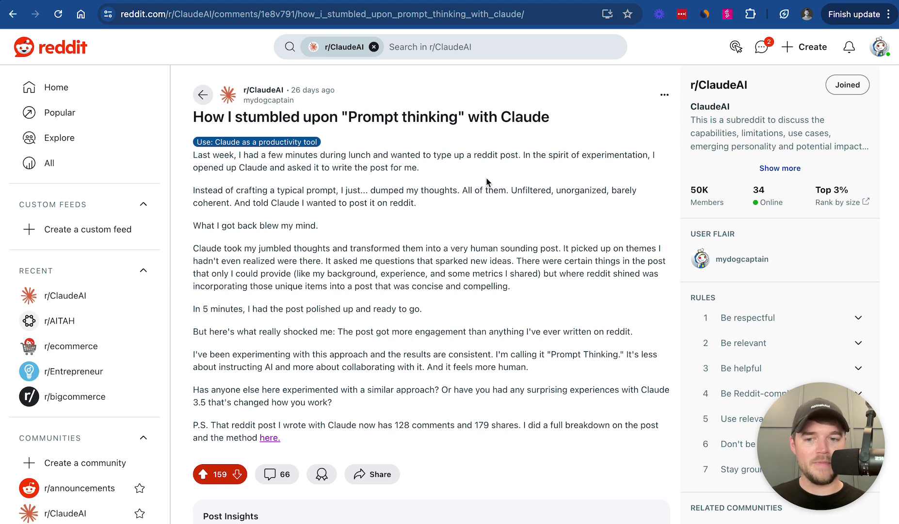
Examine the Prompt thinking post's text and its Post Insights, including the upvote rate and total shares.
scroll(487, 181, "down", 4)
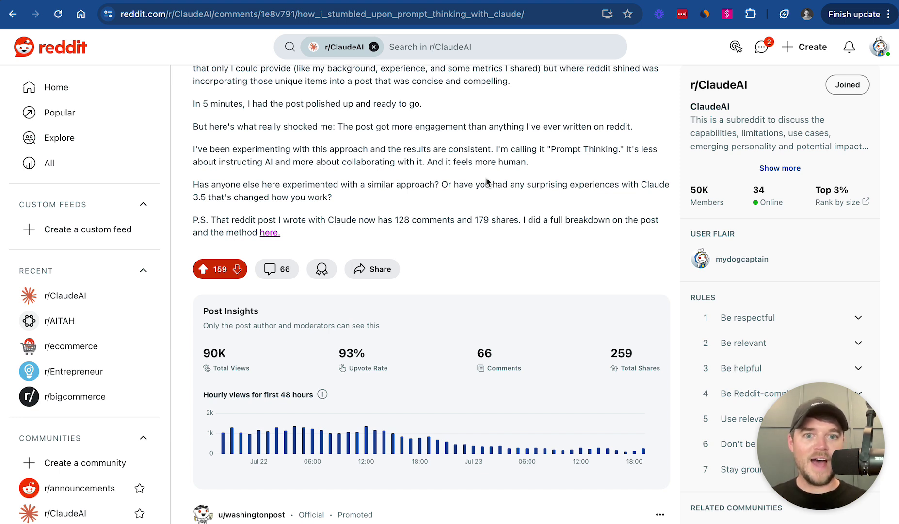
scroll(487, 181, "up", 2)
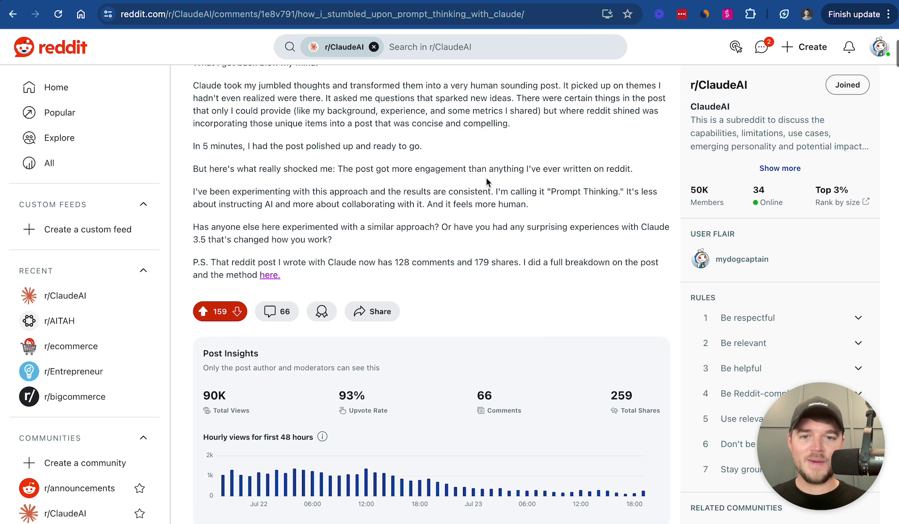
scroll(485, 189, "up", 2)
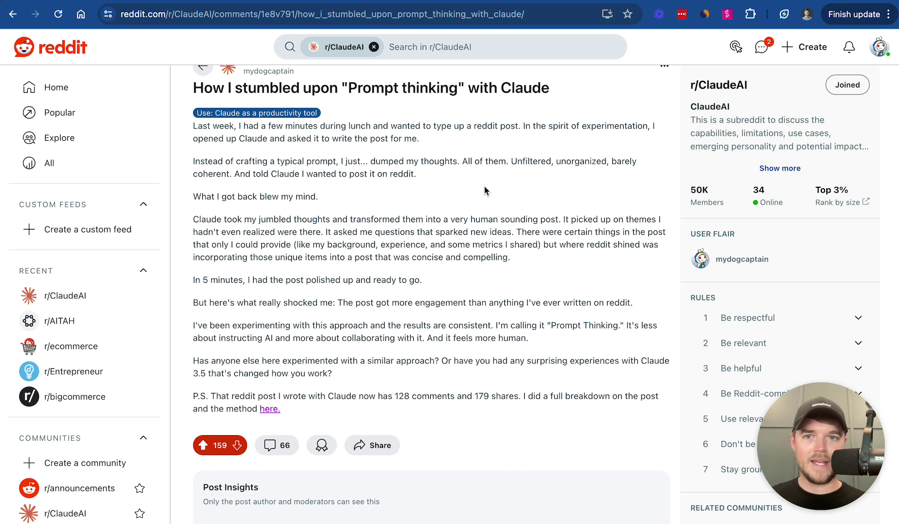
scroll(484, 190, "up", 1)
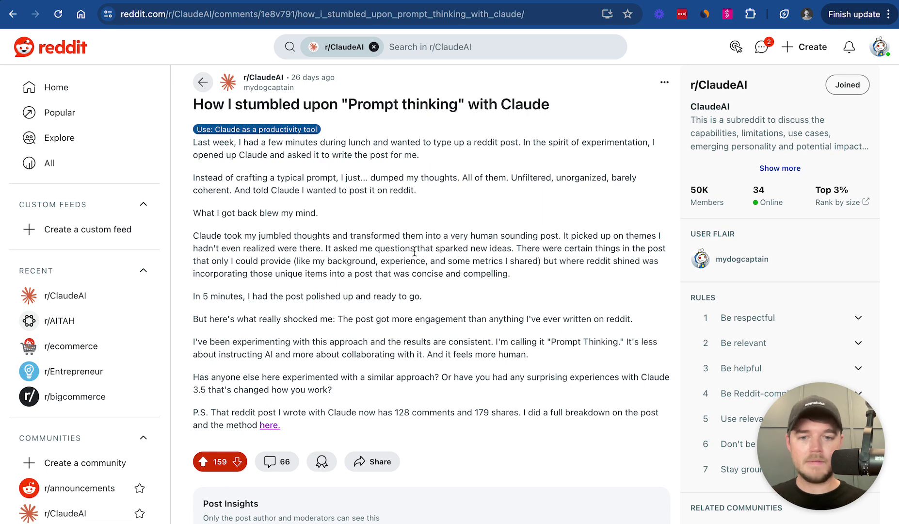
scroll(414, 251, "down", 5)
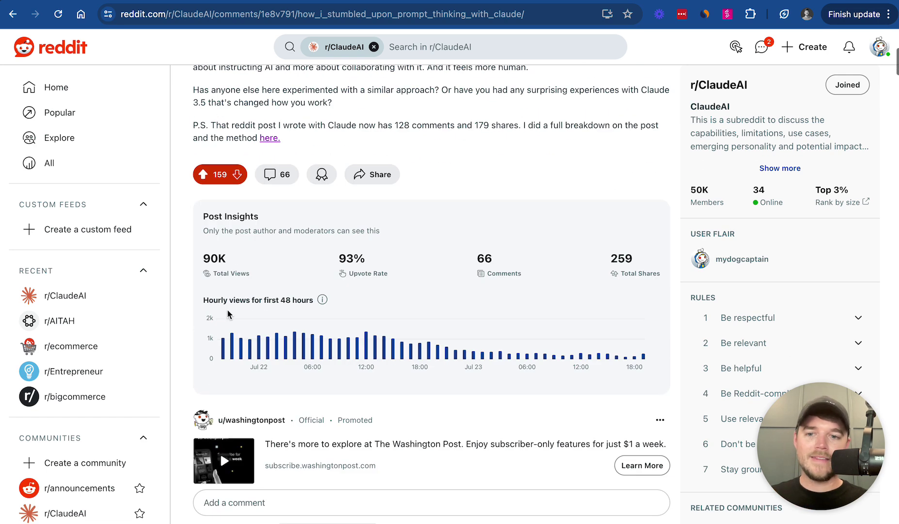
mouse_move(365, 249)
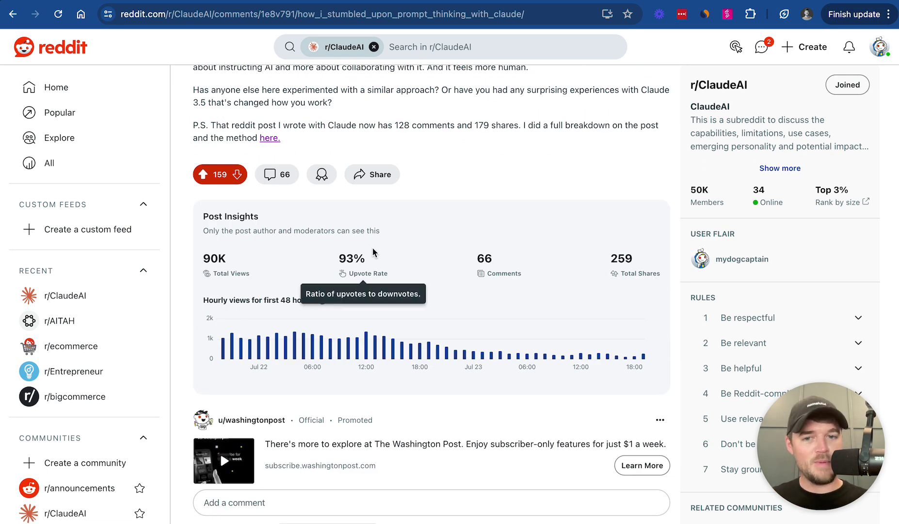
double_click(620, 258)
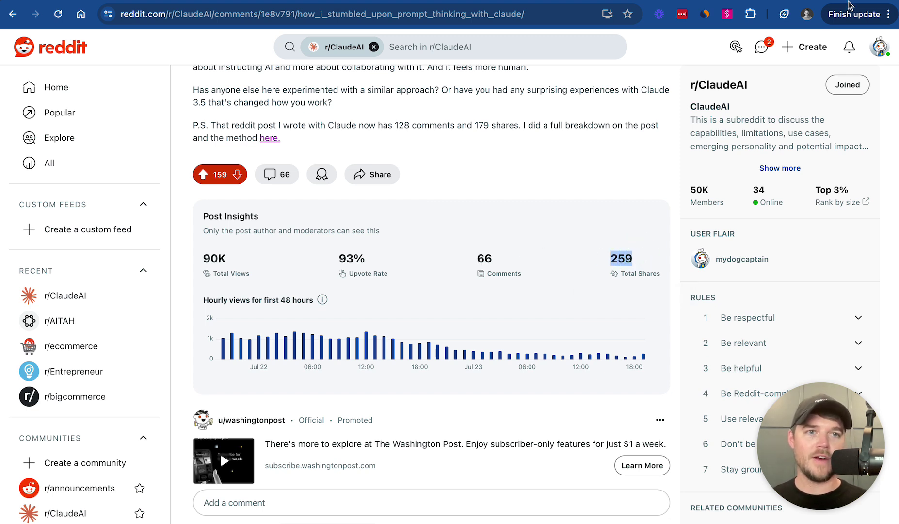
Search Google for "prompt thinking" in a new browser tab and open the r/ClaudeAI Reddit result.
key("super+t")
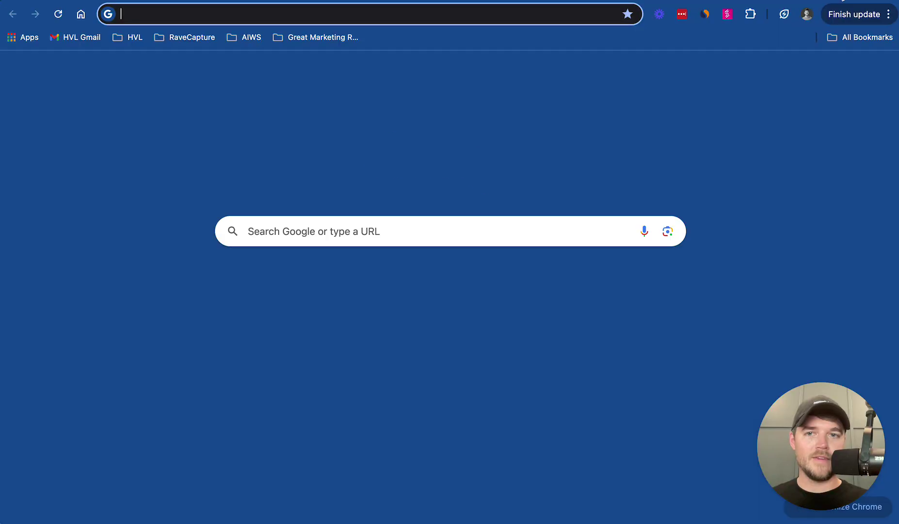
type("promppt")
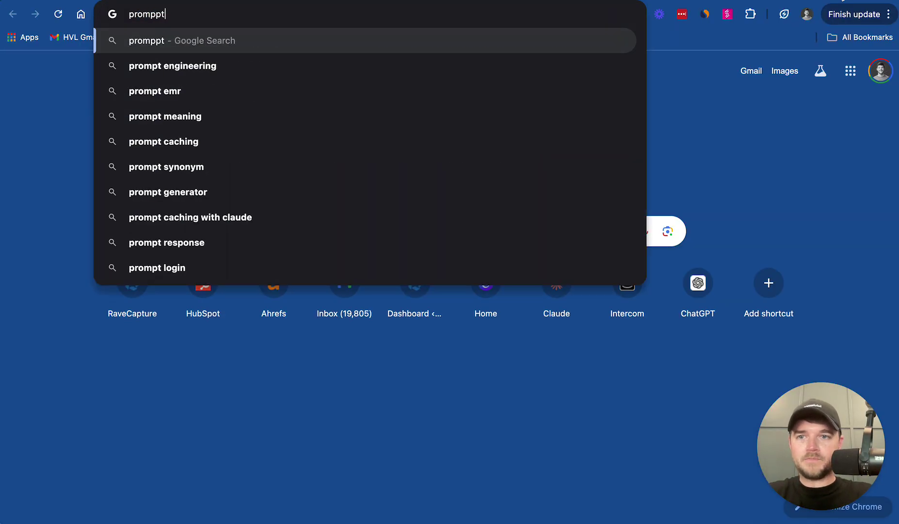
key("BackSpace")
key("BackSpace")
type("t thinking")
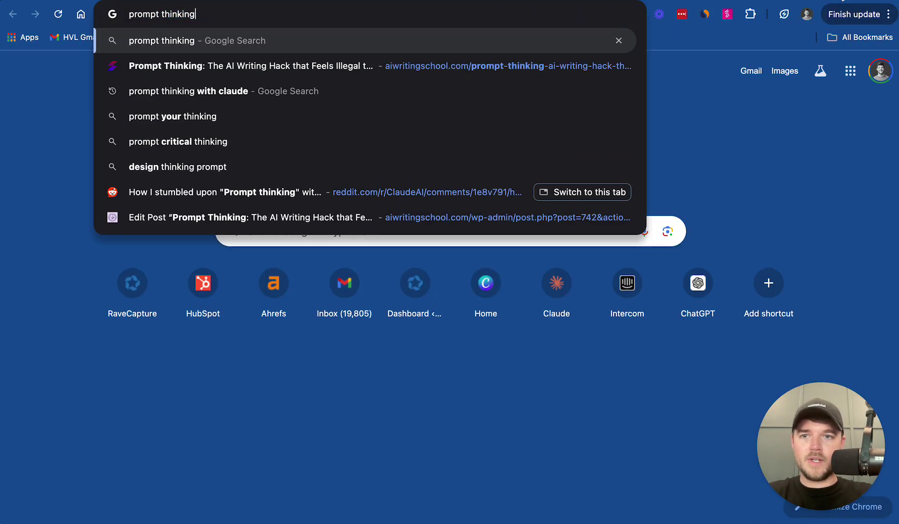
key("Return")
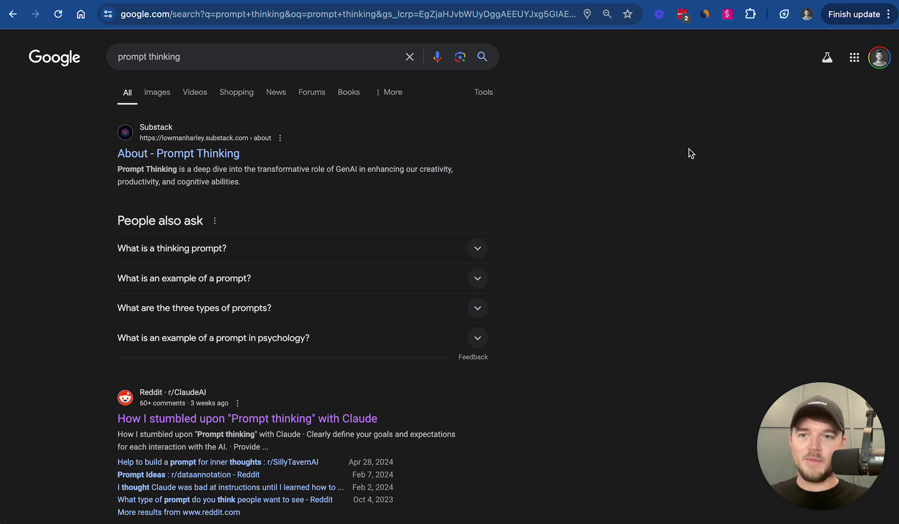
scroll(688, 150, "down", 4)
left_click(230, 238)
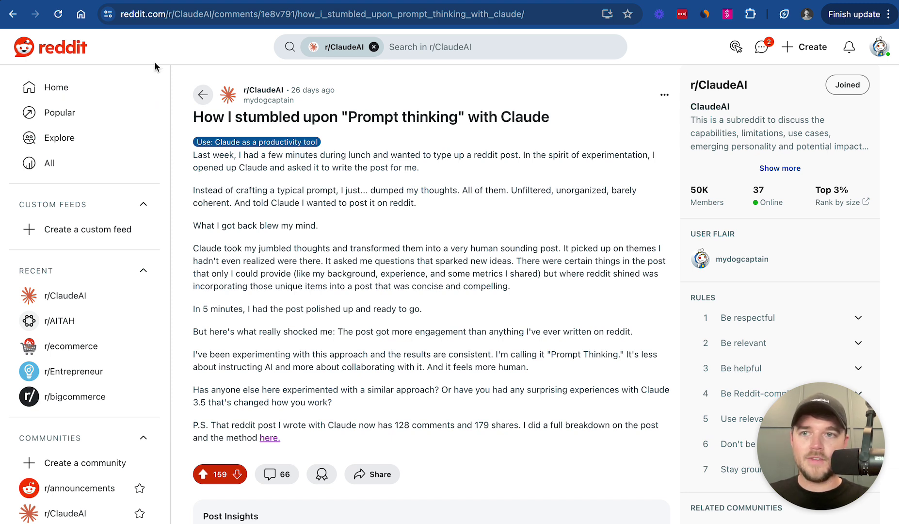
Switch to the Claude chat "Building Topical Authority with AI-Powered SEO Content" and examine the prompt's opening paragraph.
left_click(119, 2)
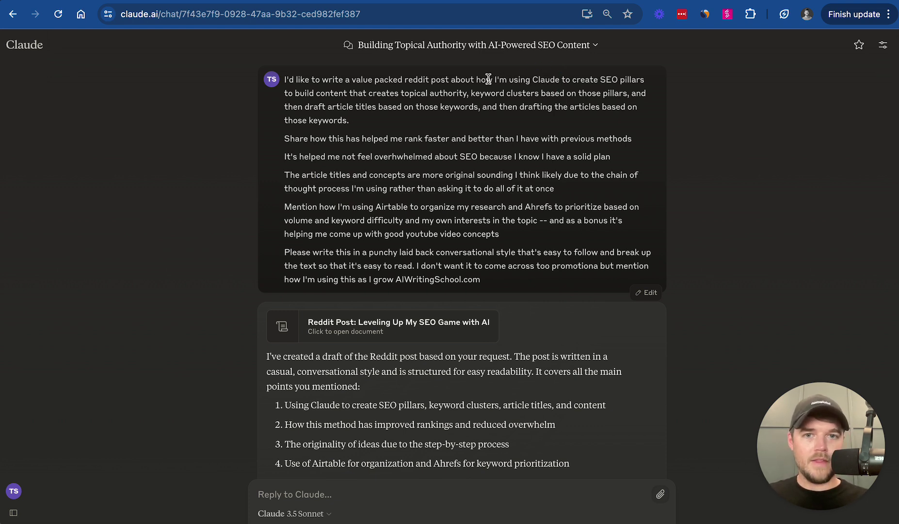
left_click_drag(487, 79, 642, 103)
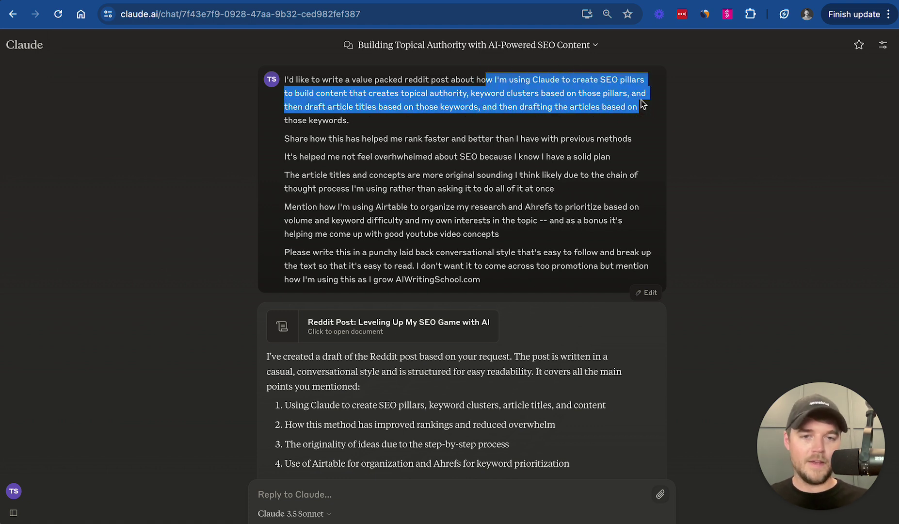
left_click(607, 80)
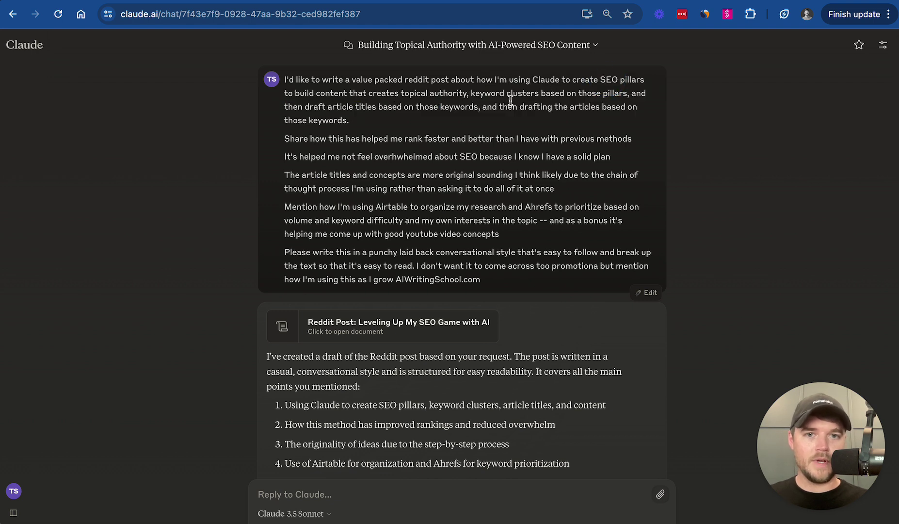
left_click_drag(470, 94, 644, 109)
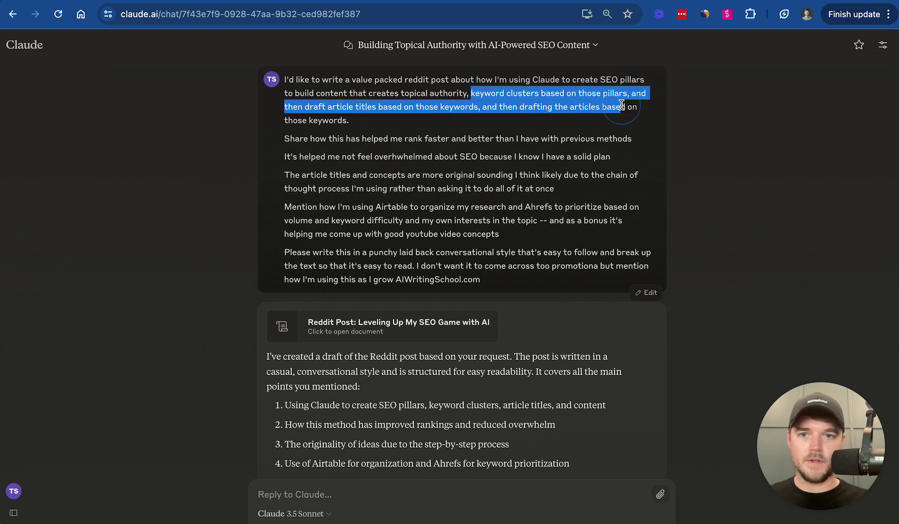
left_click(394, 111)
left_click_drag(465, 108, 592, 114)
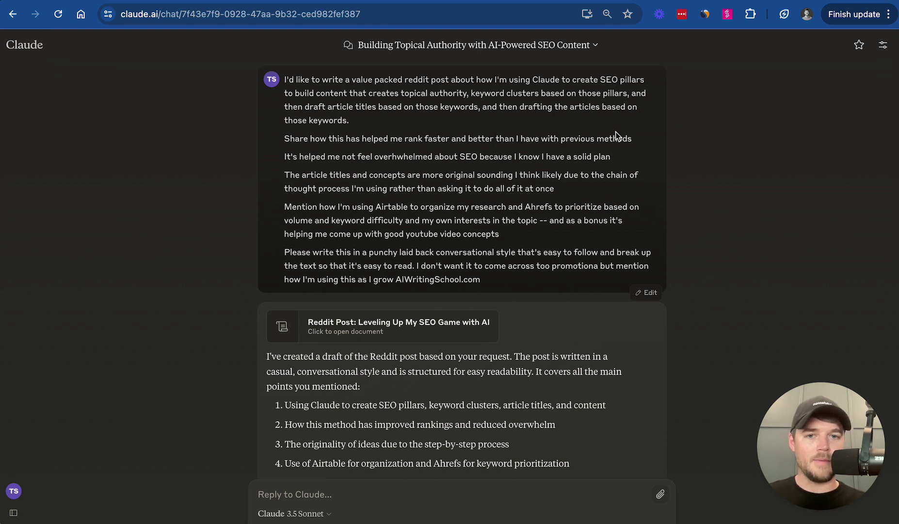
Examine the prompt's lines on ranking faster, not feeling overwhelmed about SEO, and more original article titles.
left_click(281, 140)
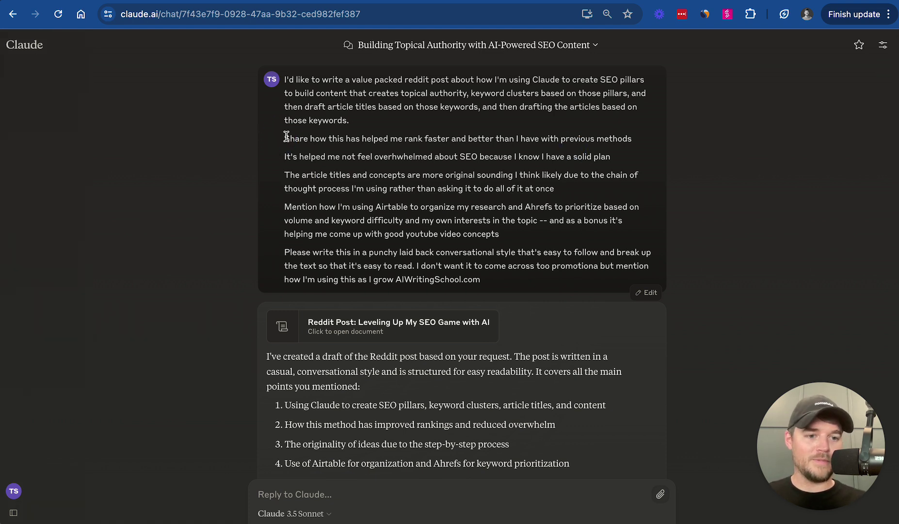
left_click_drag(284, 139, 351, 150)
left_click(288, 138)
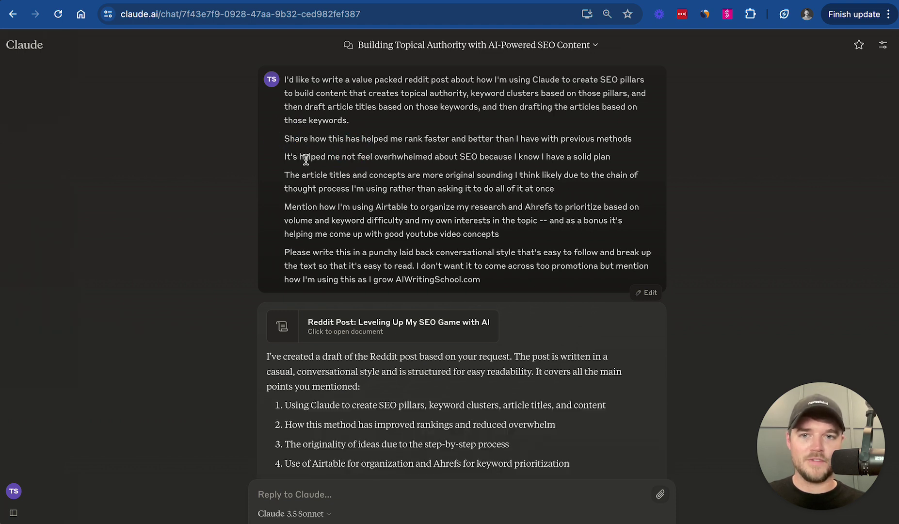
left_click(295, 140)
left_click_drag(295, 141, 584, 127)
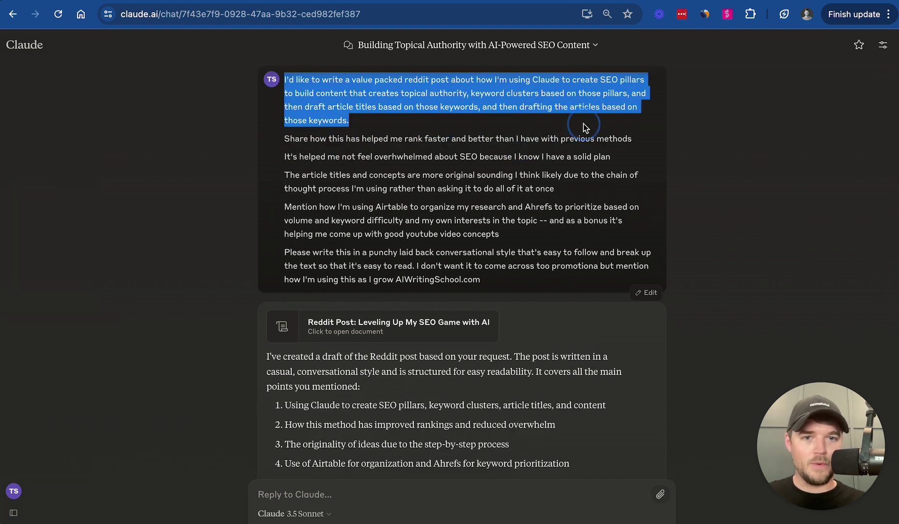
left_click(427, 156)
left_click_drag(342, 156, 640, 158)
left_click_drag(289, 175, 518, 190)
Review the prompt's closing writing-style instructions and Claude's summary of the drafted Reddit post.
scroll(519, 191, "down", 2)
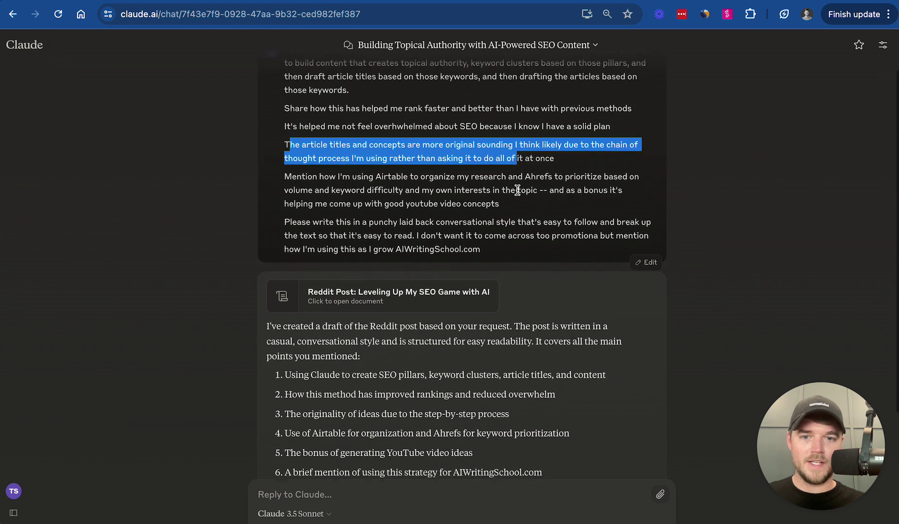
left_click(366, 214)
left_click_drag(285, 203, 526, 241)
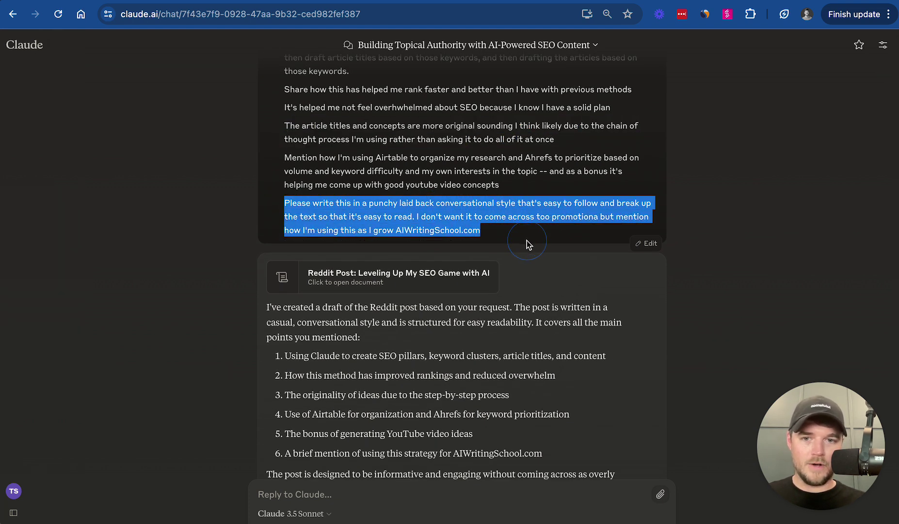
scroll(526, 240, "down", 5)
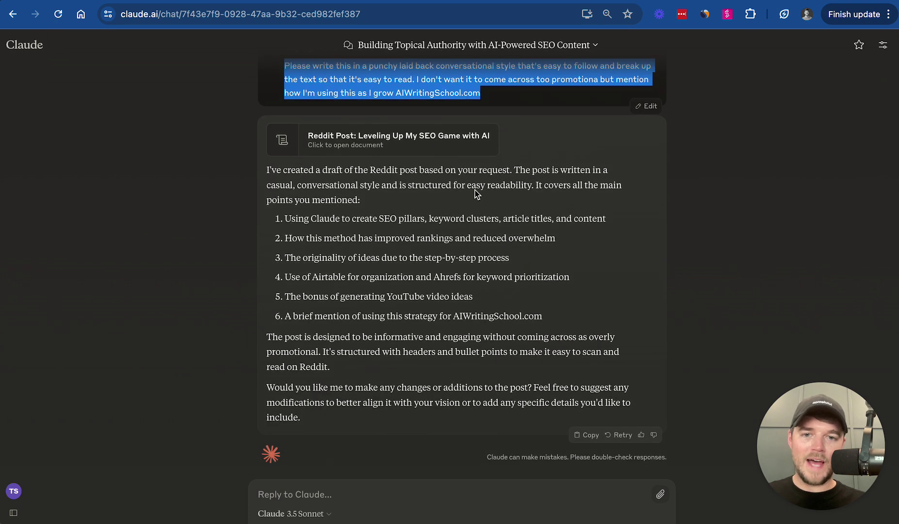
Review the prompt's "value packed reddit post" wording and open the drafted document "Reddit Post: Leveling Up My SEO Game with AI".
scroll(439, 148, "up", 4)
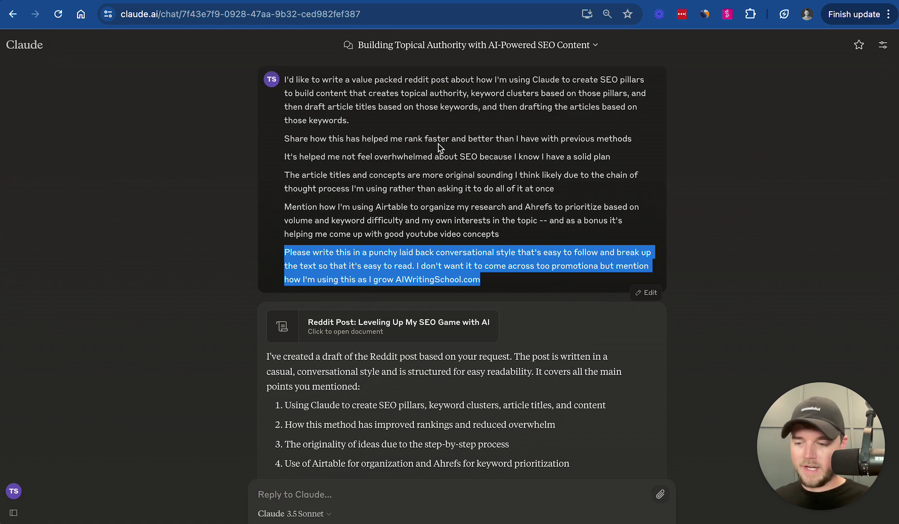
left_click(391, 92)
left_click_drag(354, 80, 435, 83)
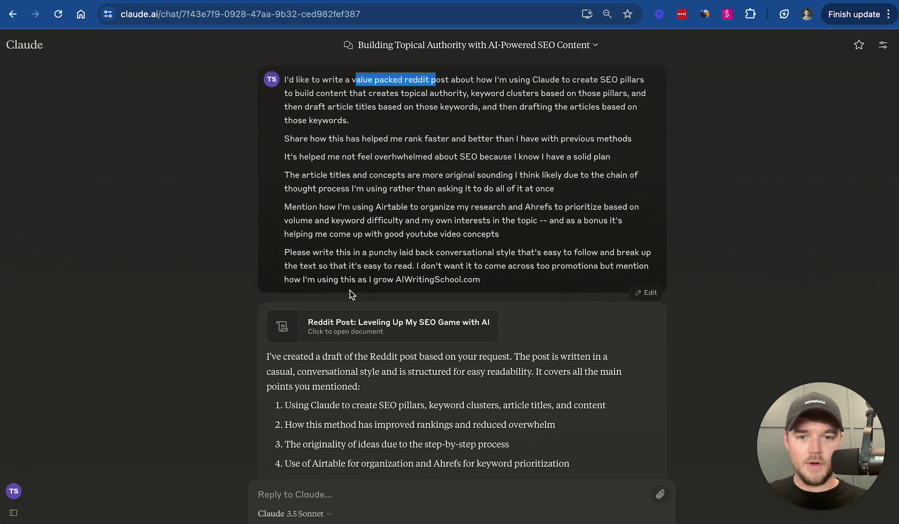
left_click(363, 330)
scroll(592, 225, "up", 10)
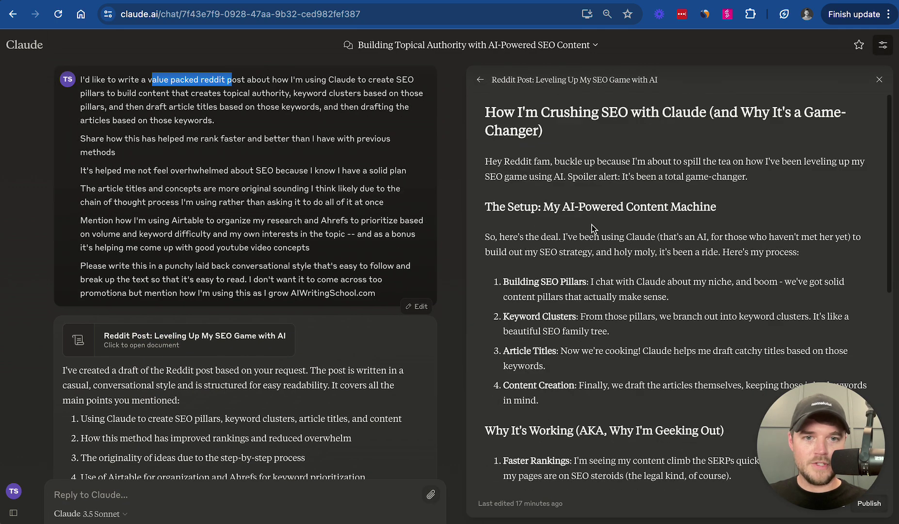
Compare the draft's title, introduction and Setup section with the full text of the prompt.
left_click_drag(481, 109, 826, 302)
scroll(825, 302, "down", 3)
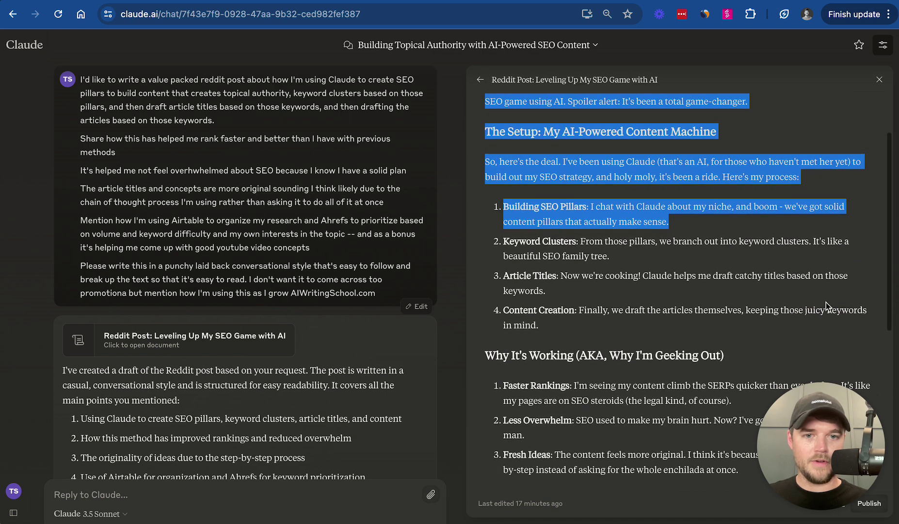
scroll(825, 302, "up", 2)
left_click(382, 239)
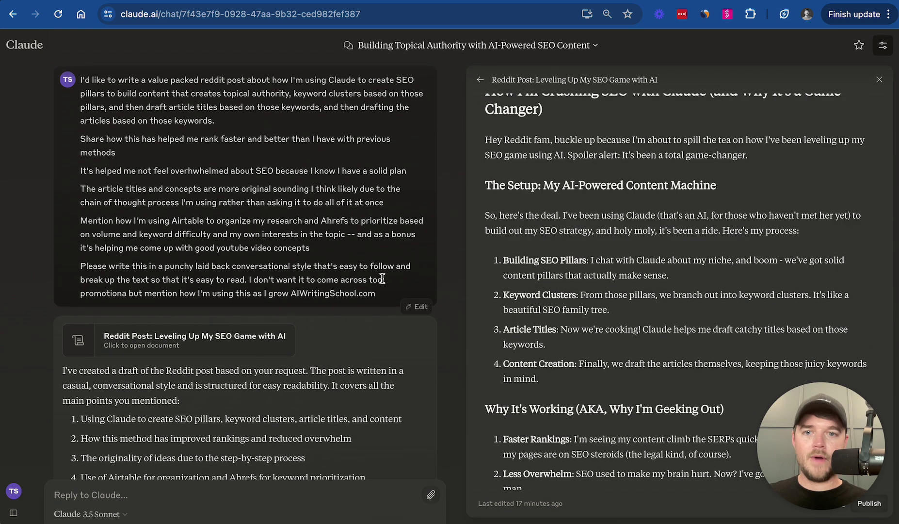
left_click_drag(388, 296, 47, 72)
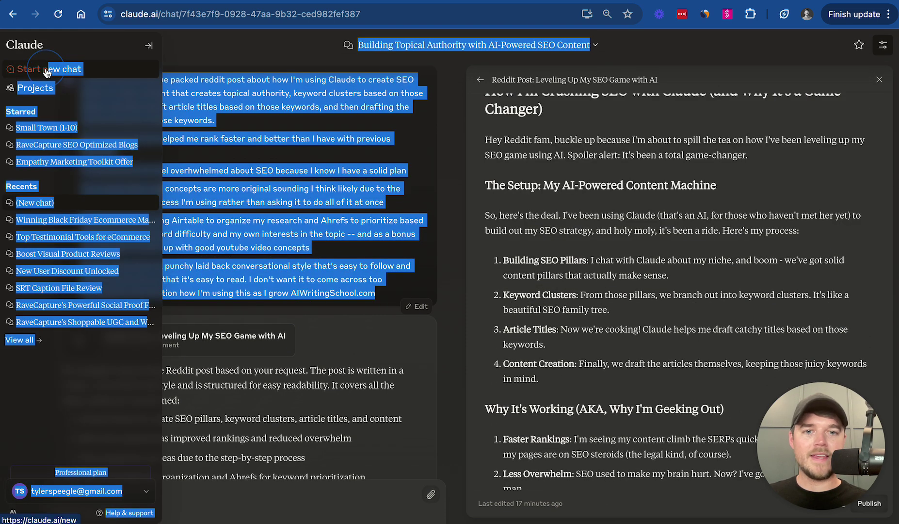
left_click(216, 124)
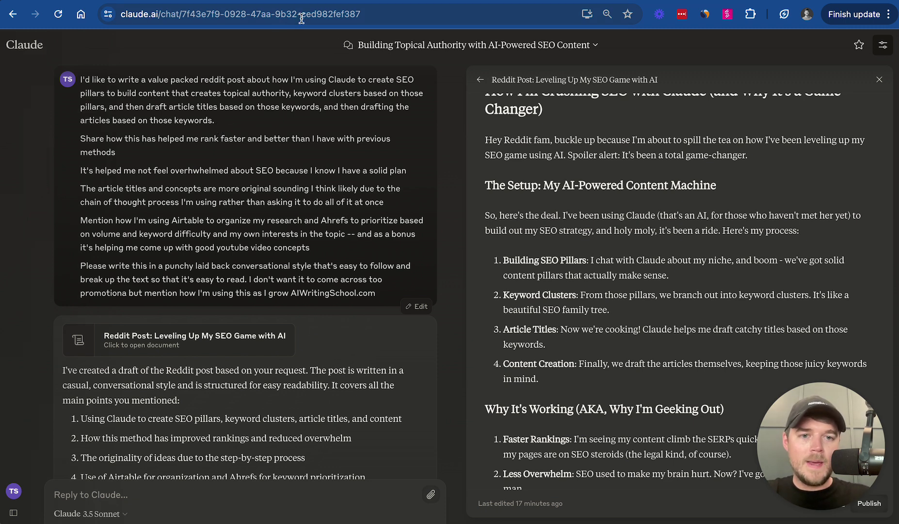
Read the draft through to The Big Picture section and review Claude's summary of the points it covers.
scroll(551, 169, "up", 1)
scroll(552, 170, "down", 4)
scroll(551, 170, "down", 5)
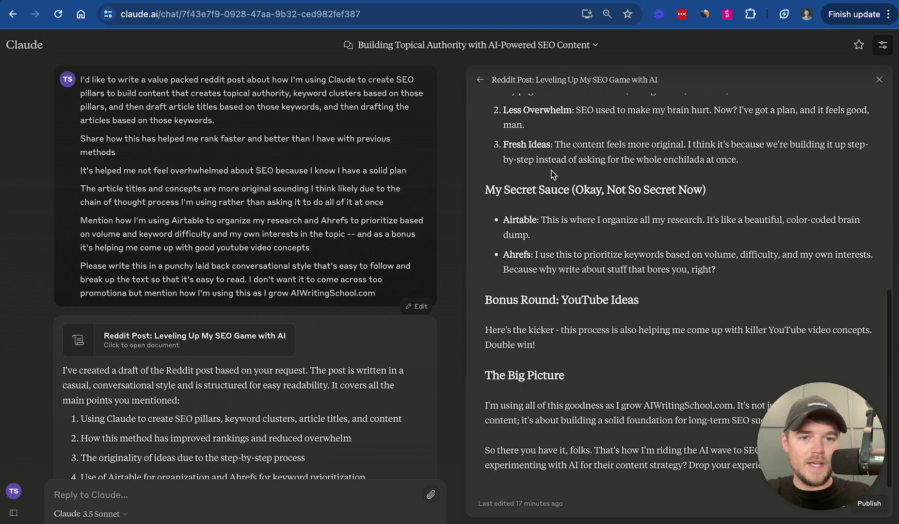
scroll(551, 170, "up", 8)
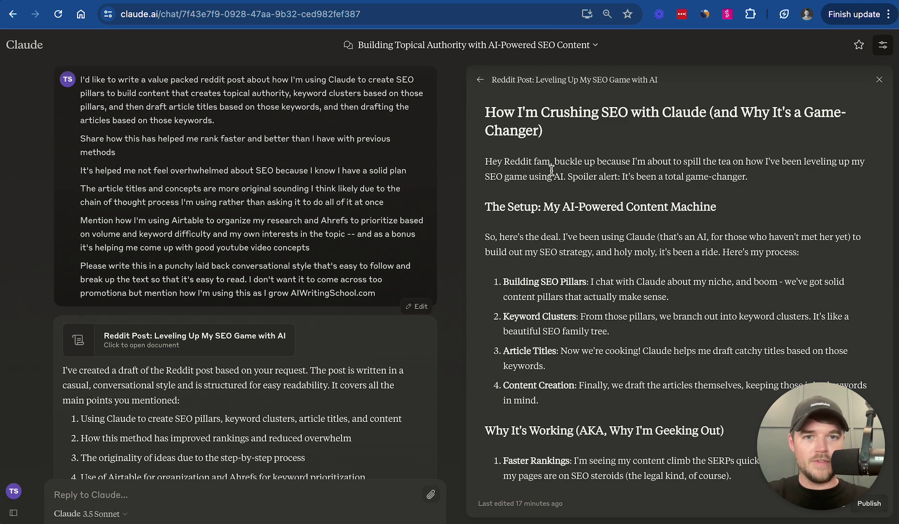
scroll(302, 306, "down", 3)
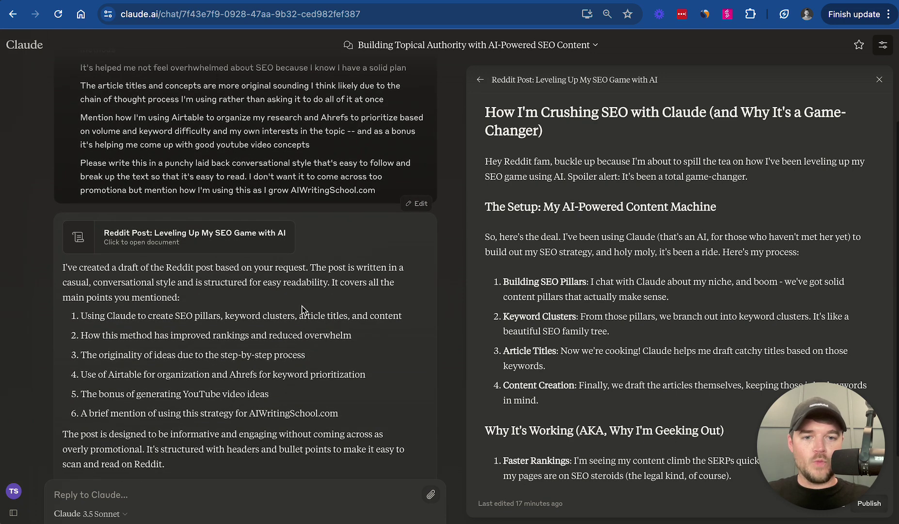
scroll(302, 306, "down", 2)
Look through the draft once more and begin a reply to Claude with "Please remove the slang and let's give a practical".
left_click(216, 506)
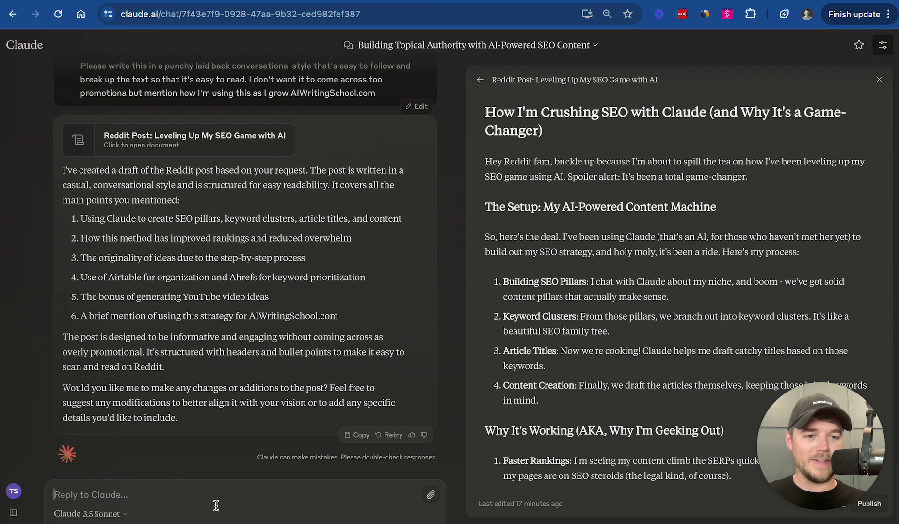
left_click(181, 502)
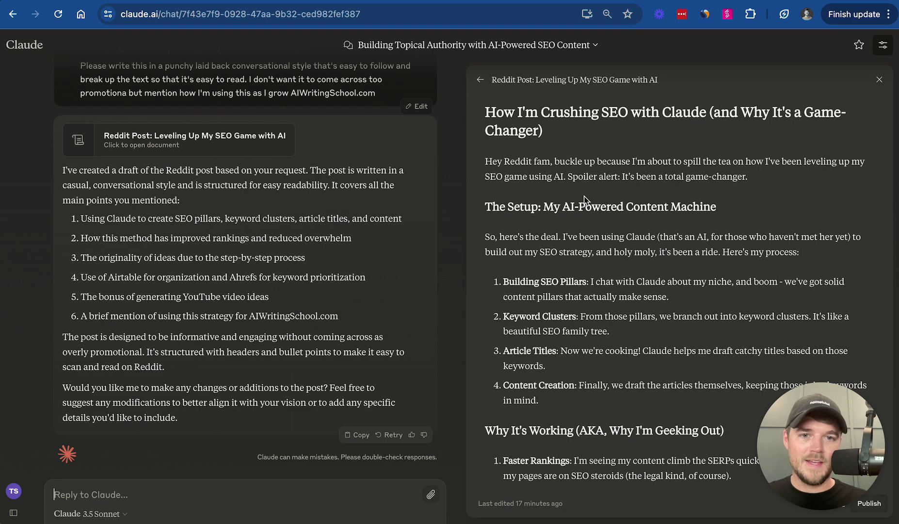
scroll(585, 199, "down", 1)
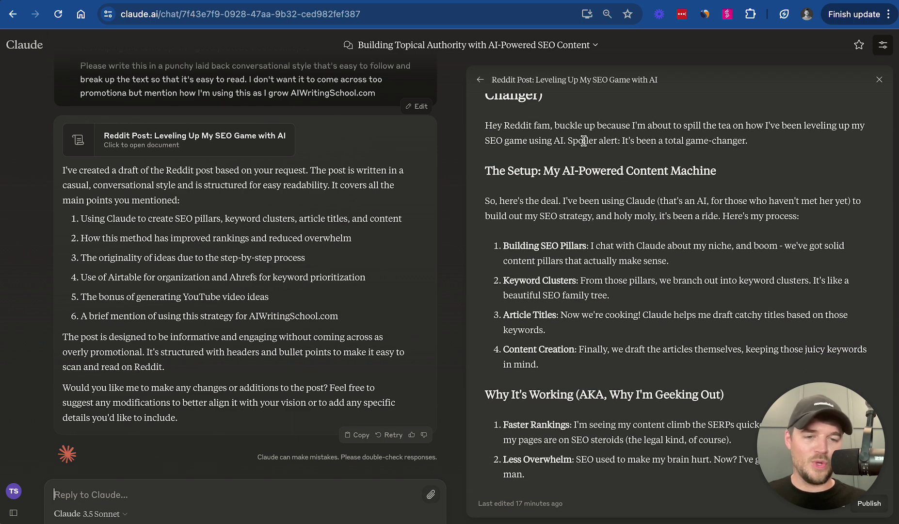
scroll(584, 140, "down", 8)
scroll(524, 401, "down", 1)
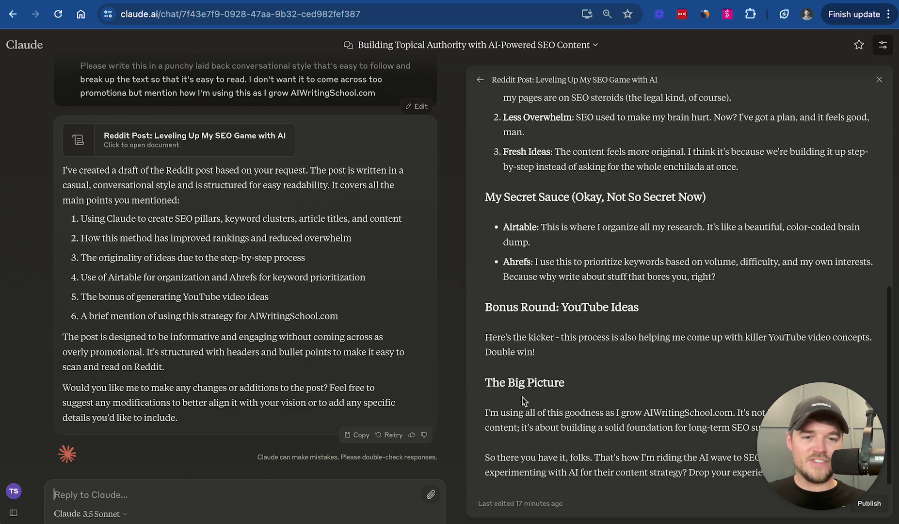
left_click(290, 492)
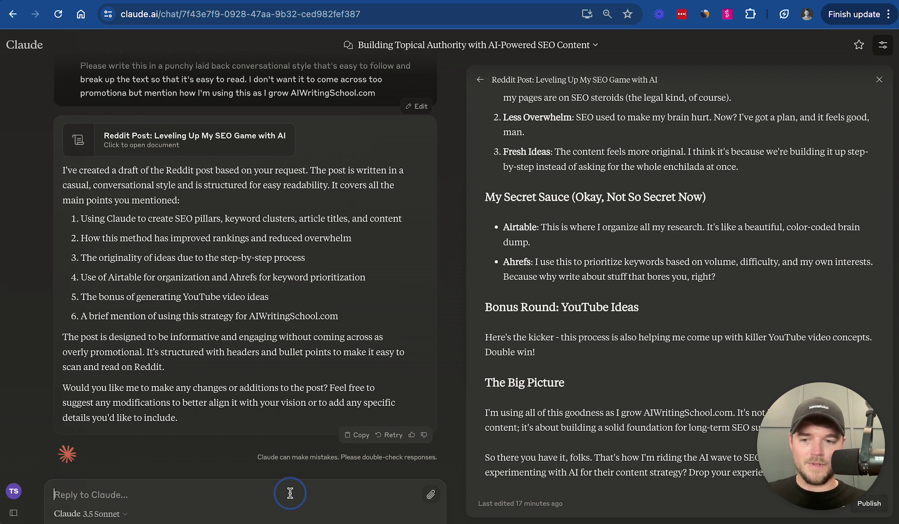
type("Please remove the slang and ")
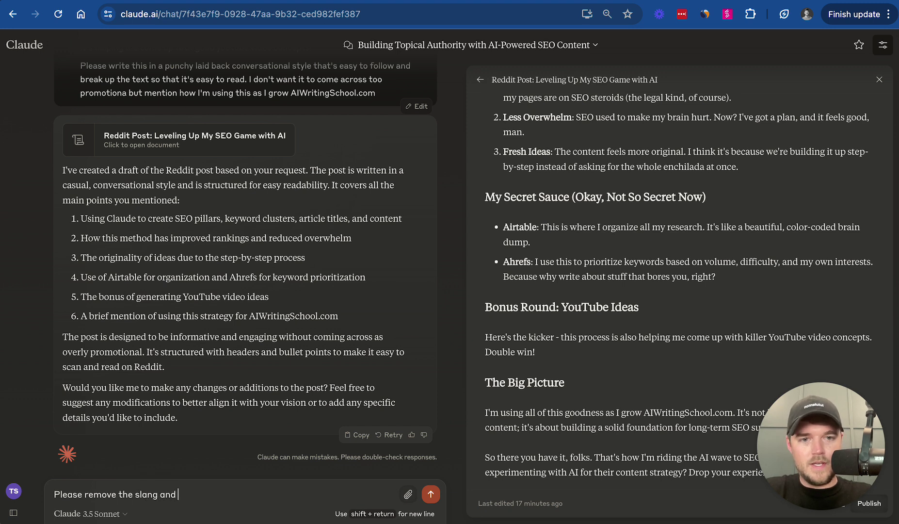
type("le")
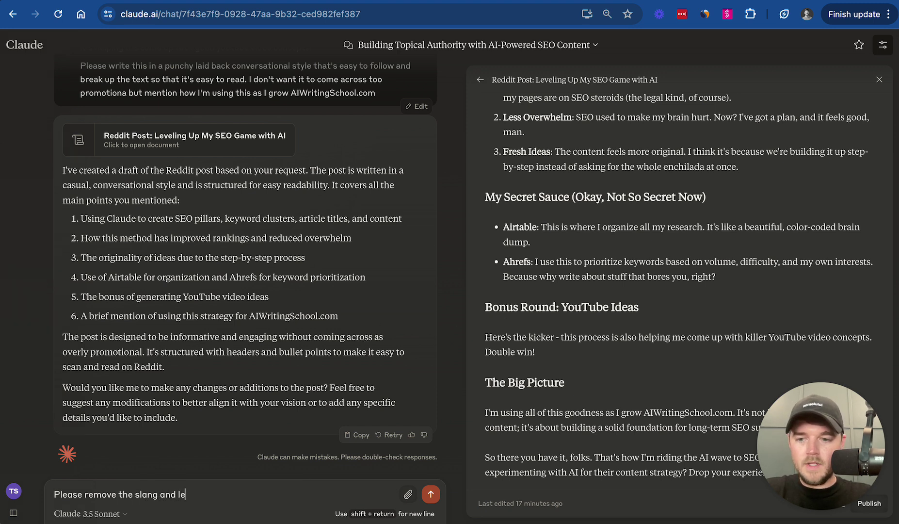
type("t's give a practical")
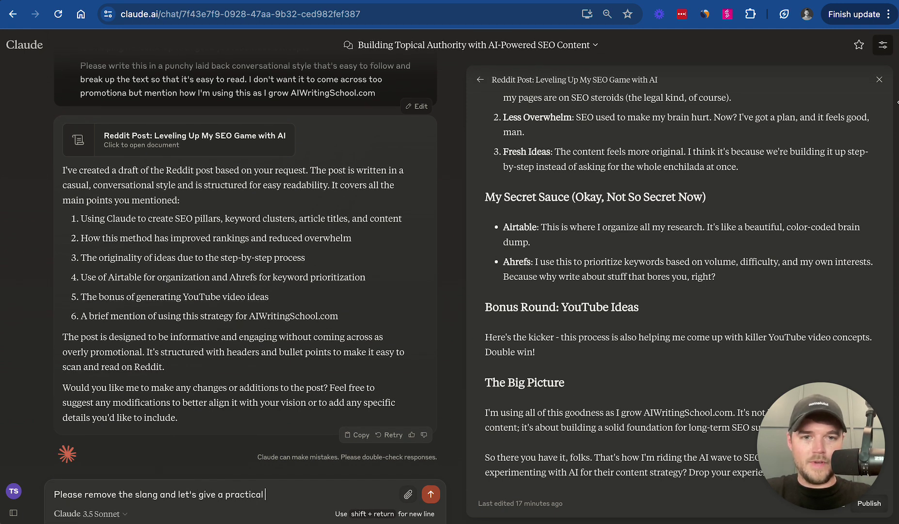
Check the draft's Setup section and continue the reply with "example of my "AI Powered Content Machine"".
scroll(245, 243, "up", 4)
scroll(831, 138, "up", 8)
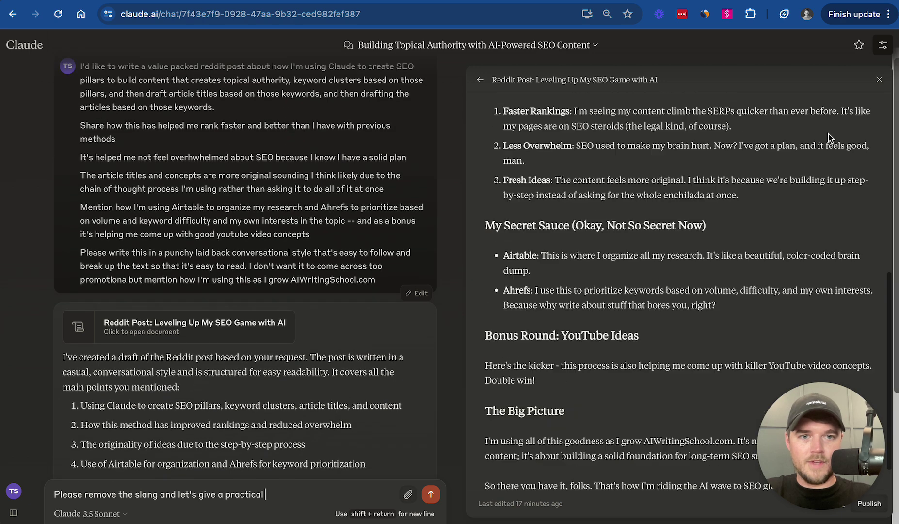
scroll(623, 345, "down", 1)
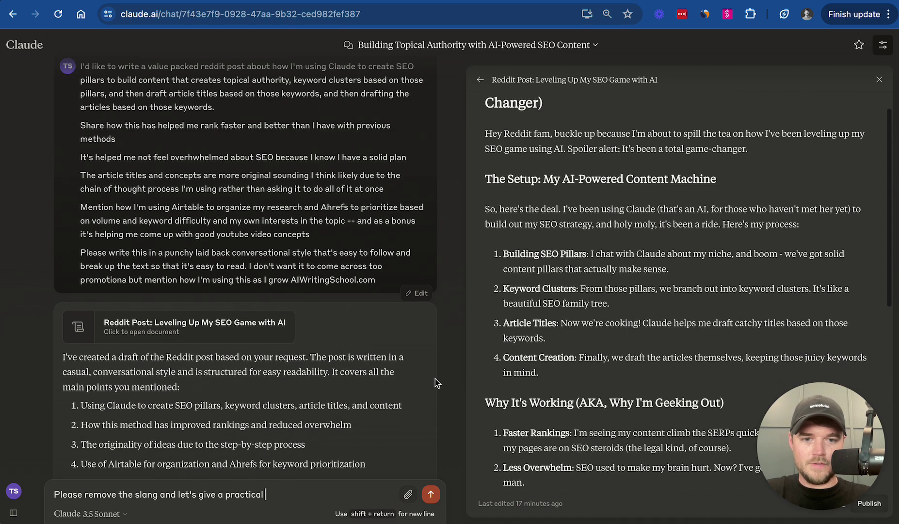
scroll(403, 384, "down", 4)
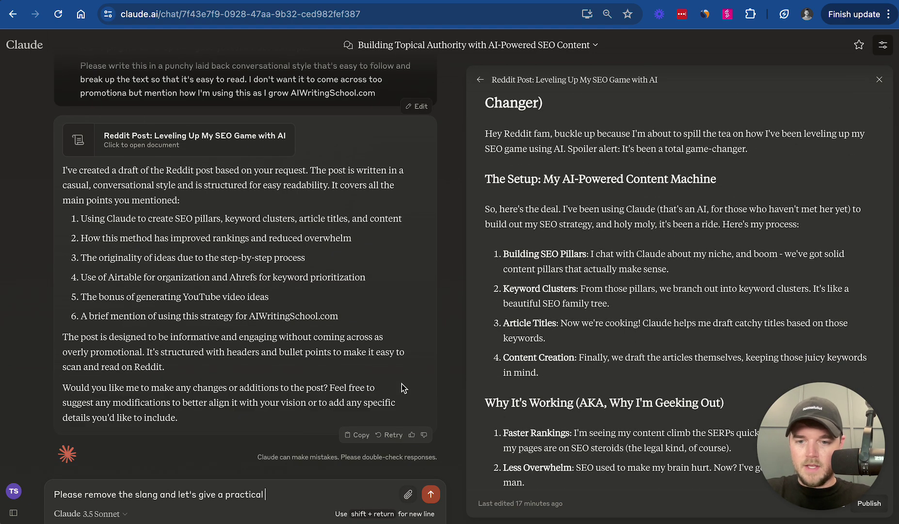
type("al example of my")
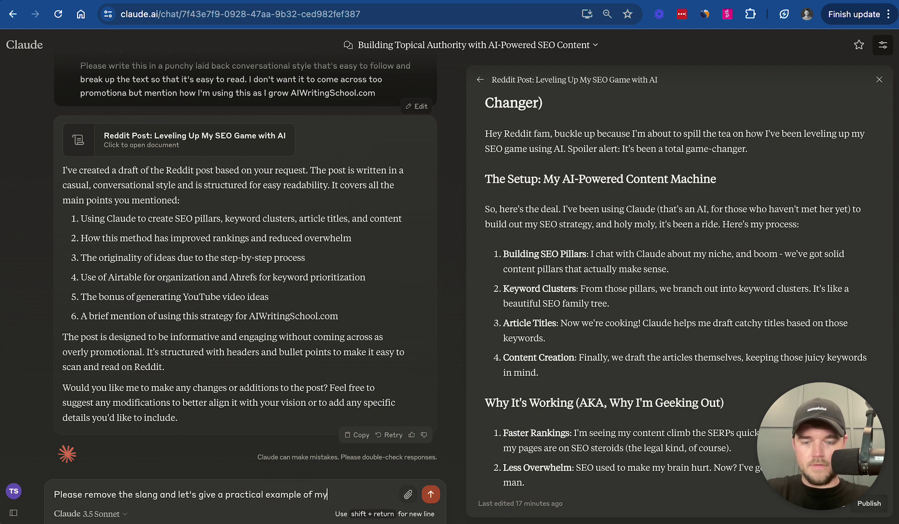
type(" \"AI S")
key("BackSpace")
type("Powered")
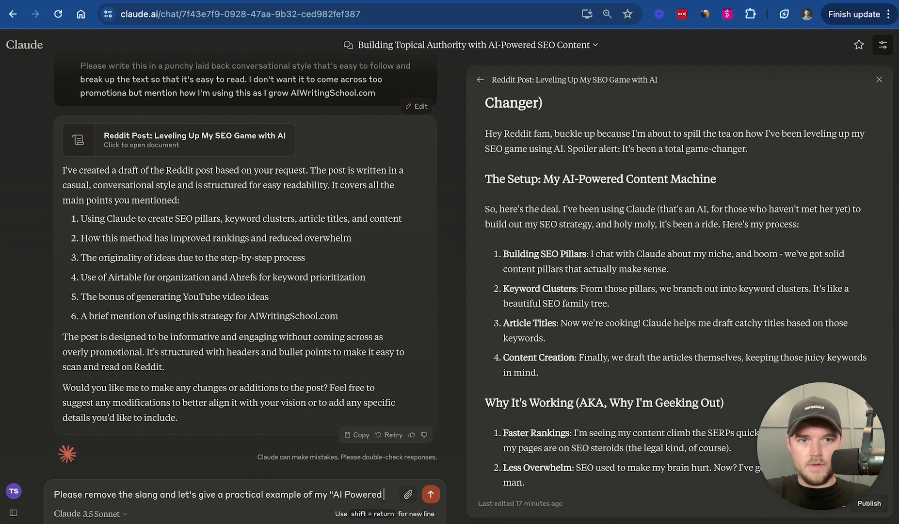
type(" Content")
key("BackSpace")
key("BackSpace")
key("BackSpace")
key("BackSpace")
key("BackSpace")
key("BackSpace")
type("ontent Machine\"")
Finish the reply with "showing how 1, 2, 3, and 4 work together" and send it to Claude.
type(" showing h")
type("ow ")
type("the")
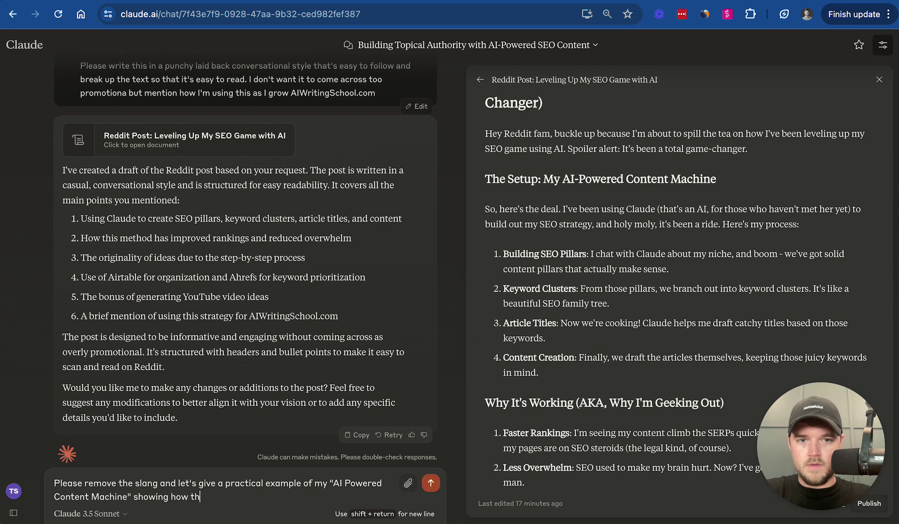
key("BackSpace")
key("BackSpace")
key("BackSpace")
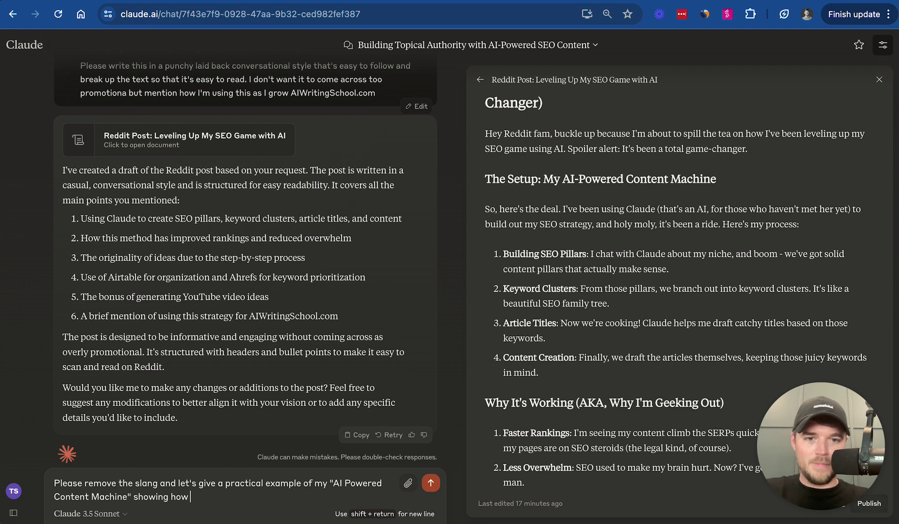
type("1, 2, 3, and 4 work together")
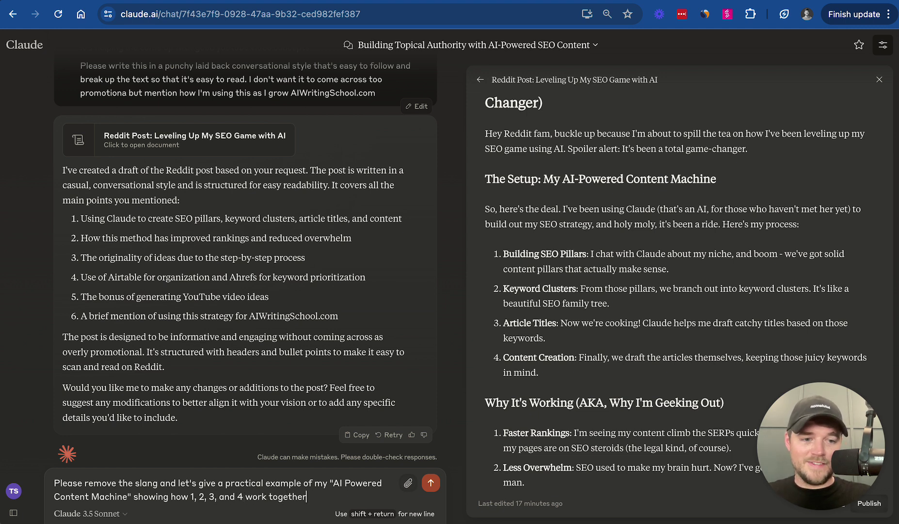
key("Return")
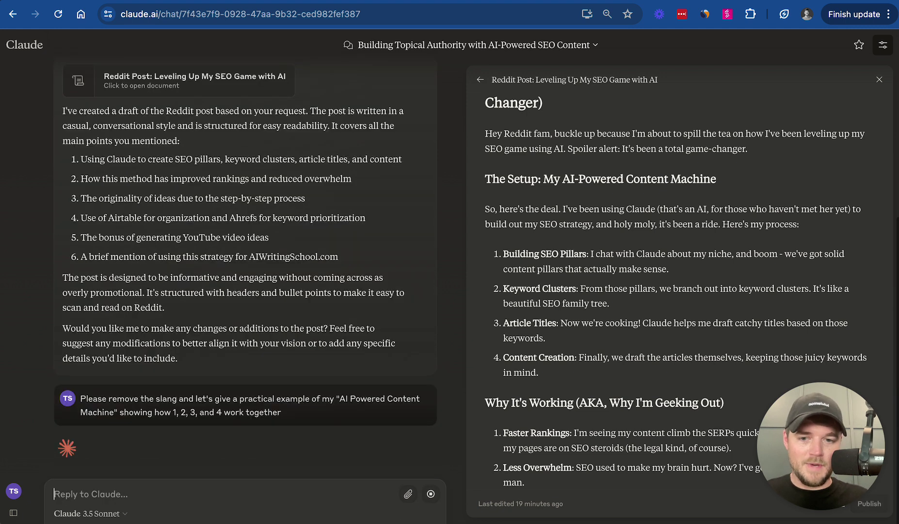
Open the revised Reddit post and examine the SEO pillar and keyword clusters under A Practical Example.
left_click(879, 79)
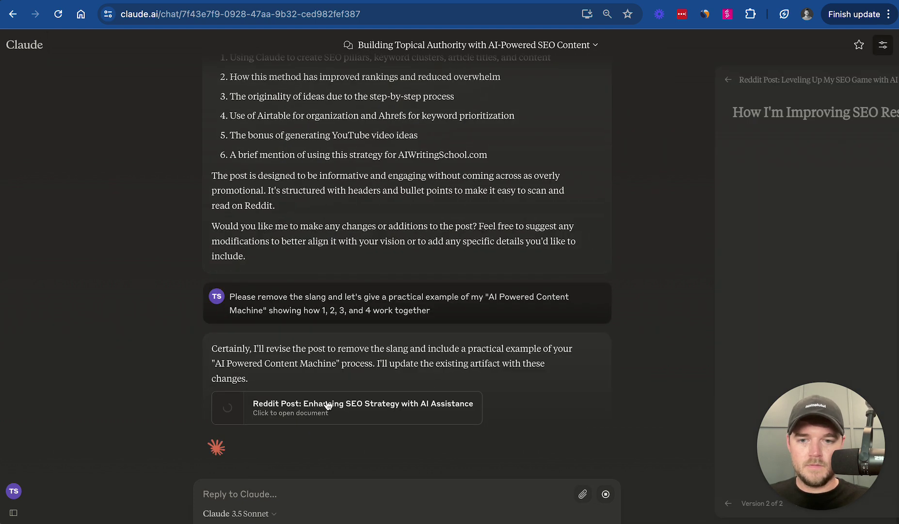
left_click_drag(83, 363, 239, 358)
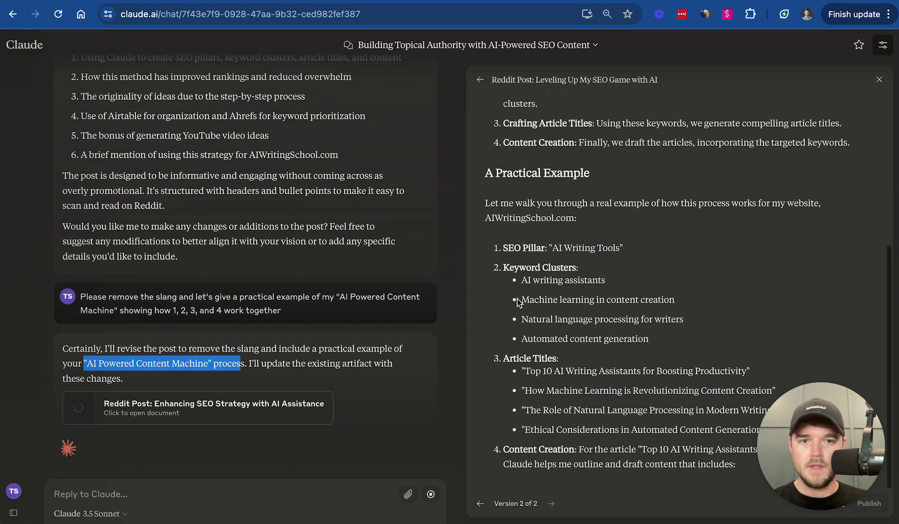
scroll(533, 267, "up", 1)
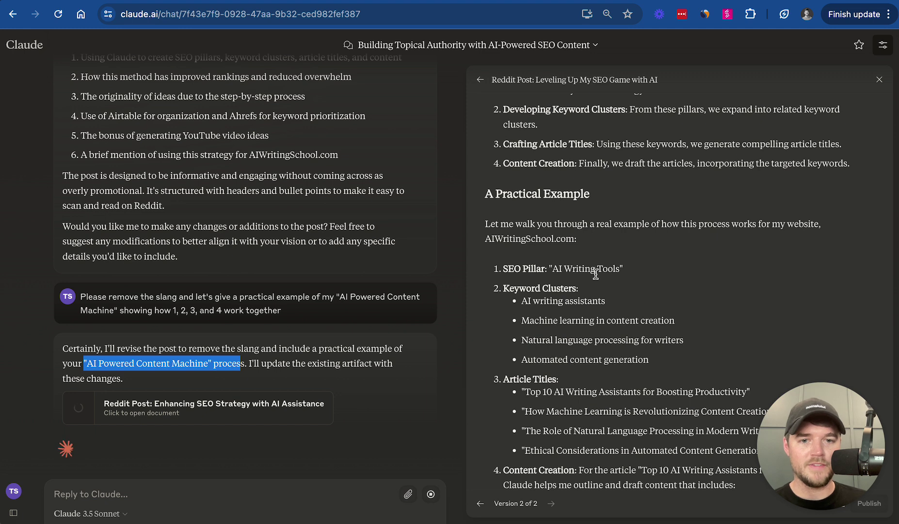
left_click_drag(547, 270, 503, 270)
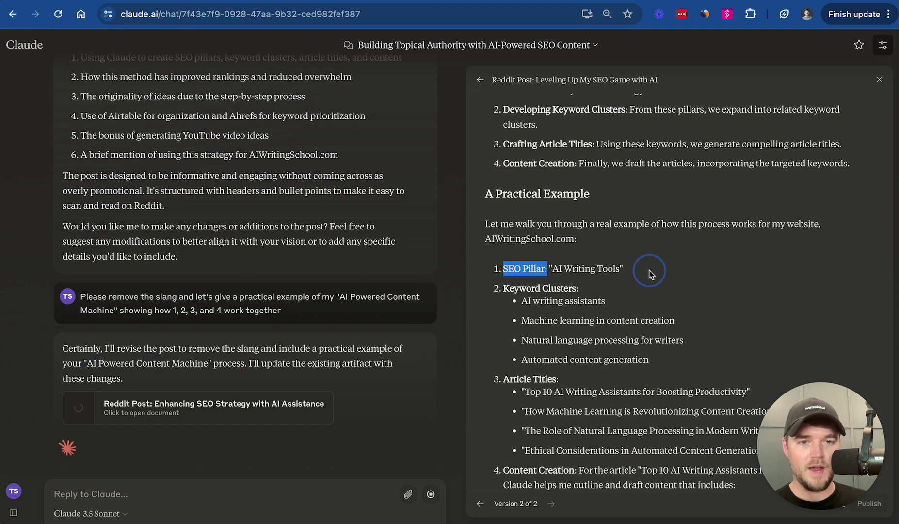
left_click_drag(522, 316, 603, 314)
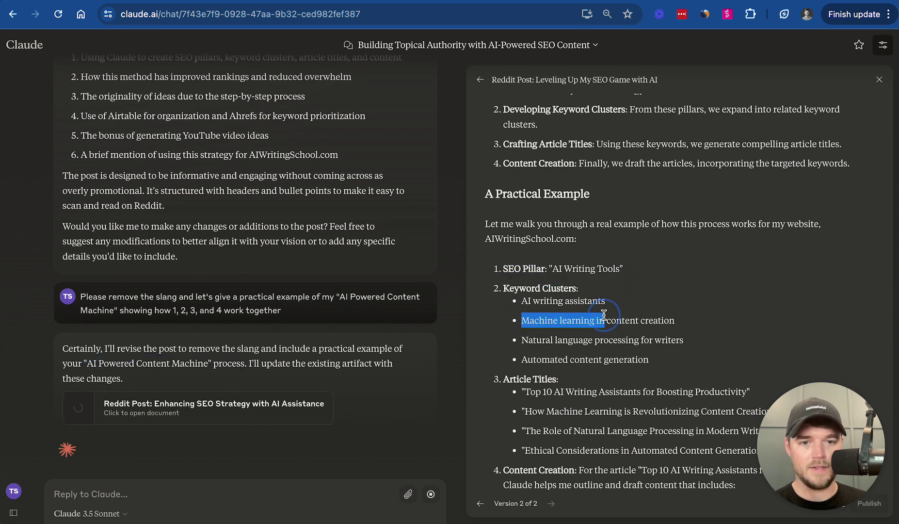
left_click(662, 319)
left_click_drag(554, 340, 637, 342)
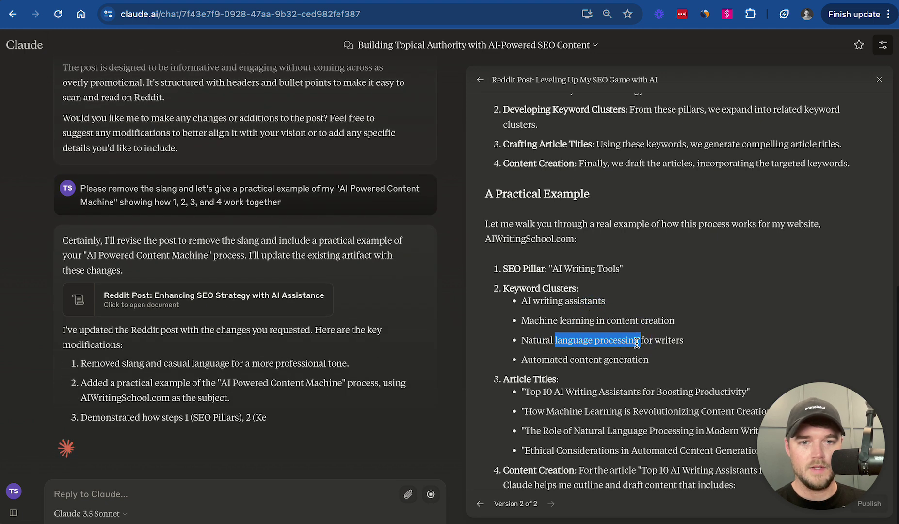
left_click(637, 343)
scroll(626, 372, "down", 3)
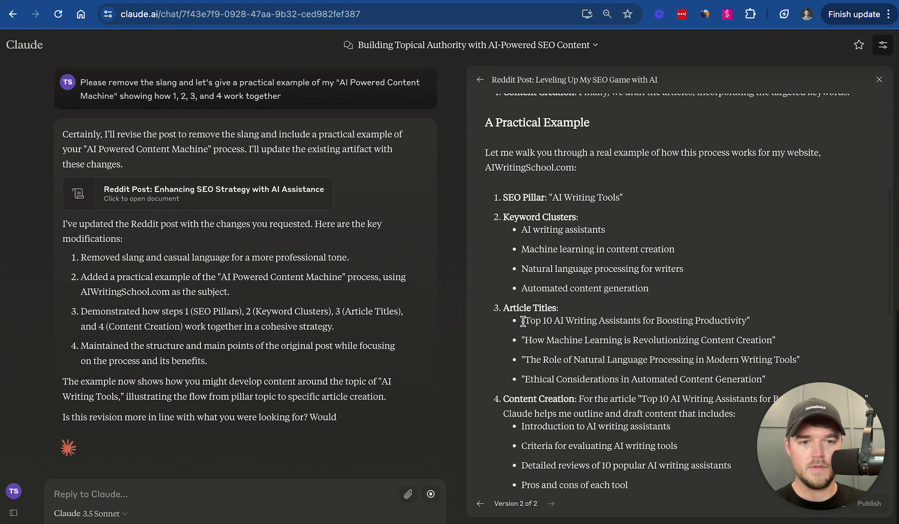
Examine the four article titles in the revised post's practical example.
left_click_drag(522, 320, 757, 335)
left_click_drag(523, 341, 800, 345)
left_click_drag(537, 359, 800, 359)
triple_click(649, 383)
Examine the Content Creation outline and the remaining sections of the revised post, and return to its introduction.
scroll(649, 383, "down", 2)
scroll(648, 382, "down", 5)
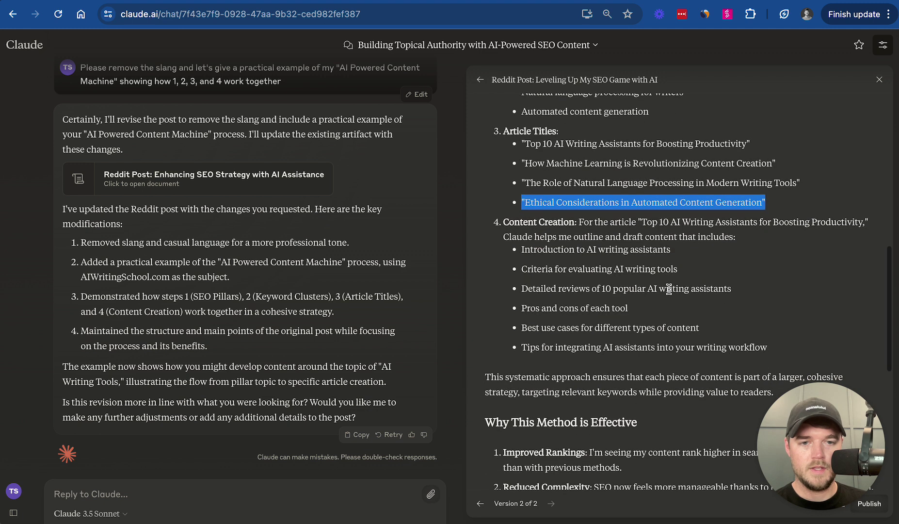
left_click(633, 216)
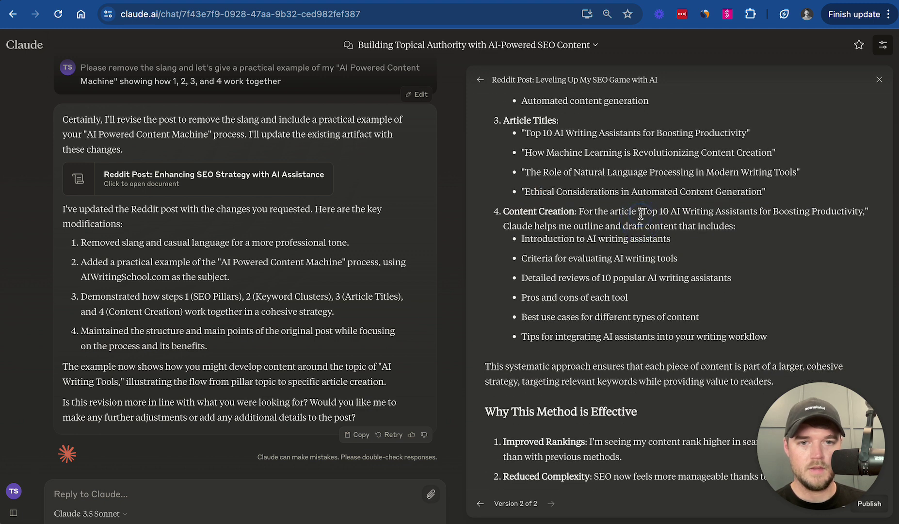
left_click_drag(640, 214, 759, 241)
left_click(626, 307)
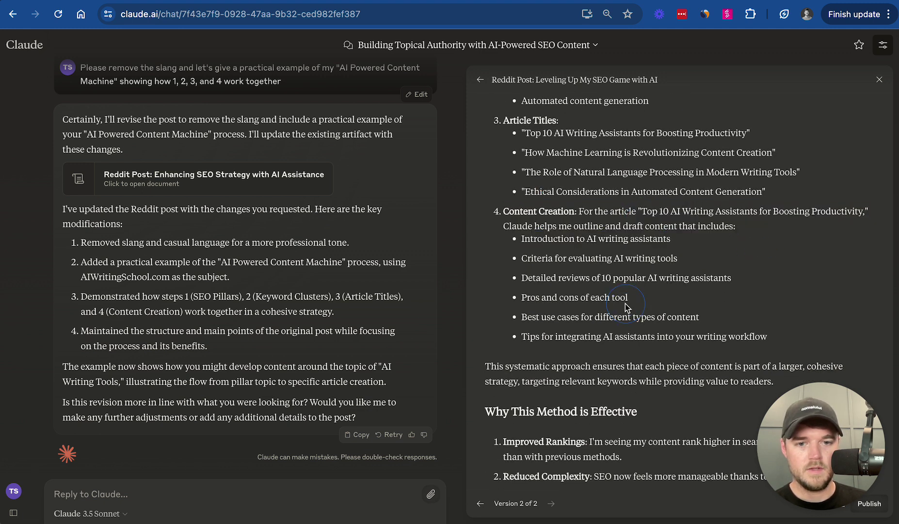
scroll(626, 306, "down", 12)
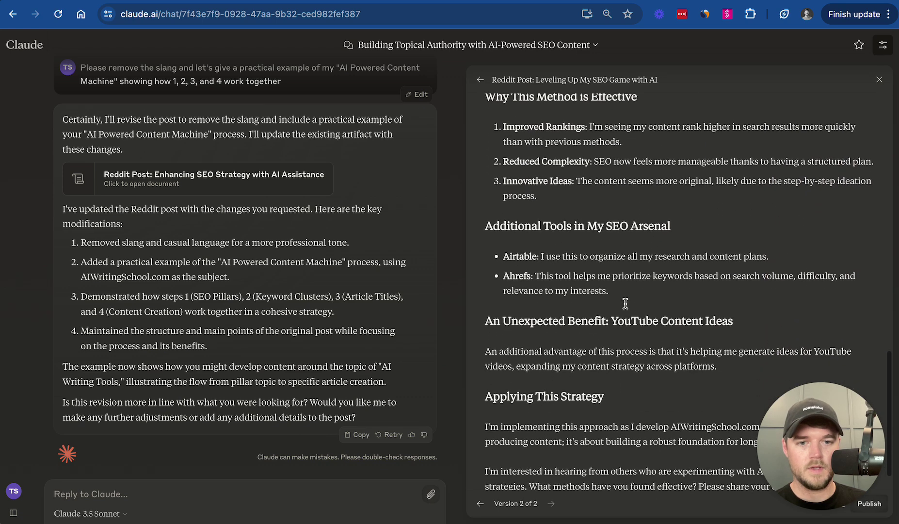
scroll(626, 304, "up", 18)
scroll(626, 304, "up", 10)
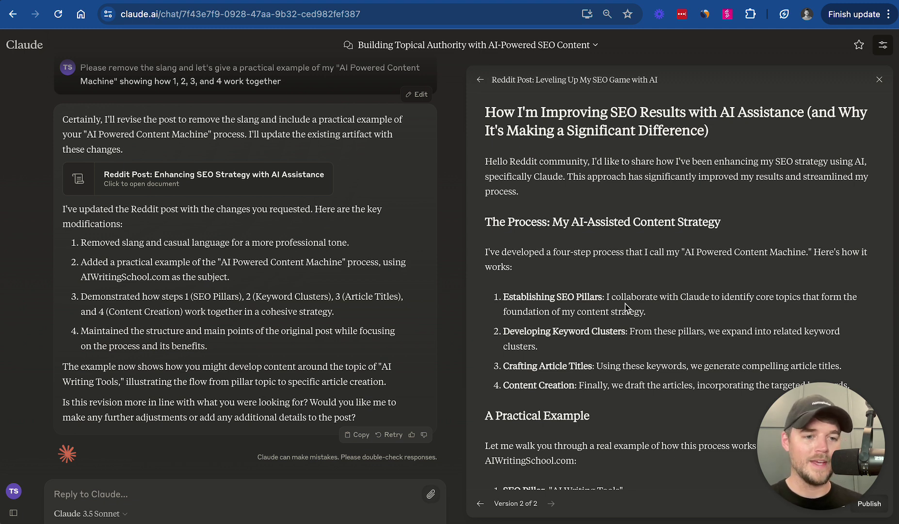
Bring up another open window in place of the Claude chat.
left_click(580, 493)
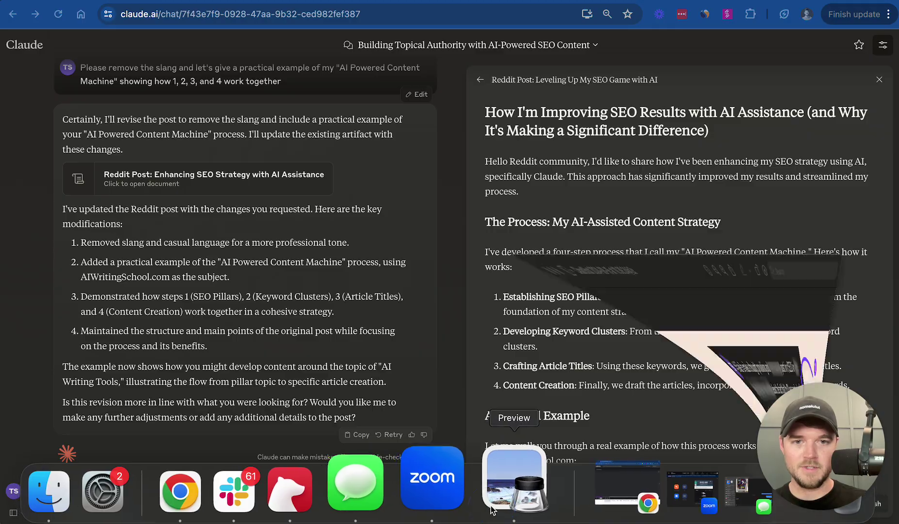